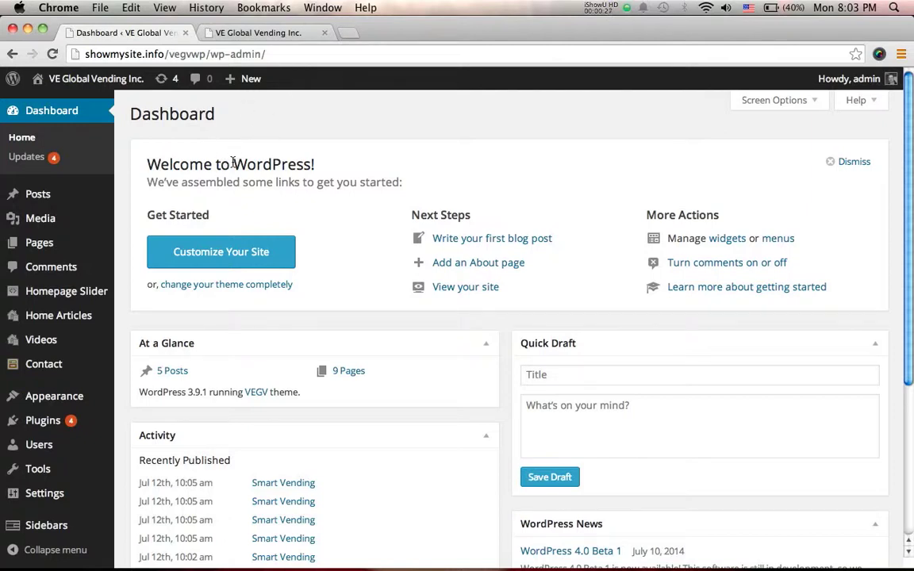
# - Open the theme options page from the site's appearance settings
pyautogui.scroll(-1, 52, 408)
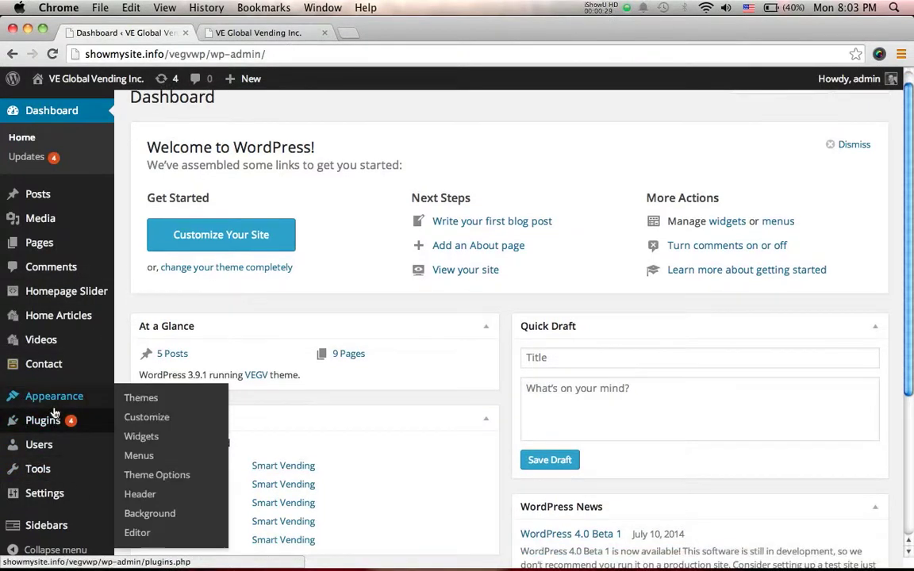
pyautogui.moveTo(67, 389)
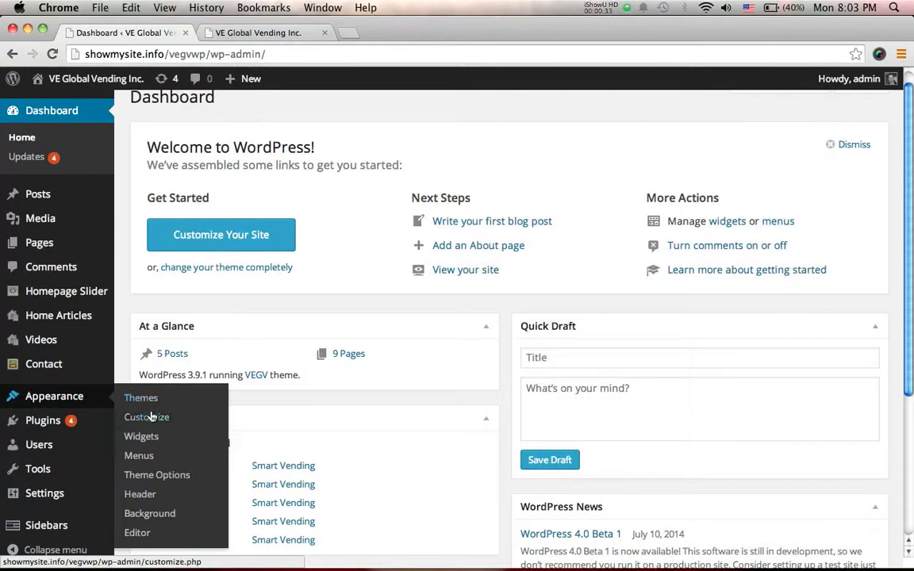
pyautogui.click(146, 477)
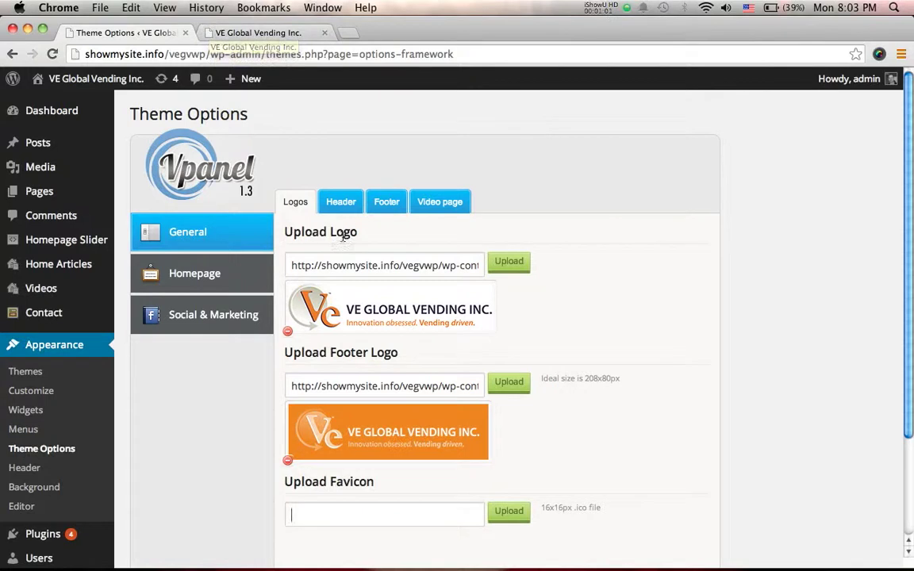
# - Examine the phone number and slogan markup in the general header settings
pyautogui.click(341, 205)
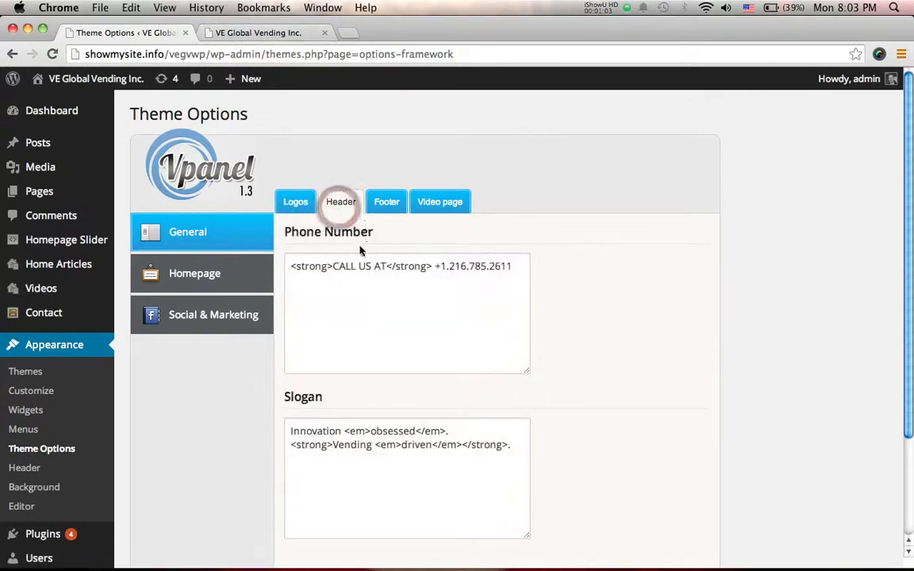
pyautogui.scroll(-2, 371, 289)
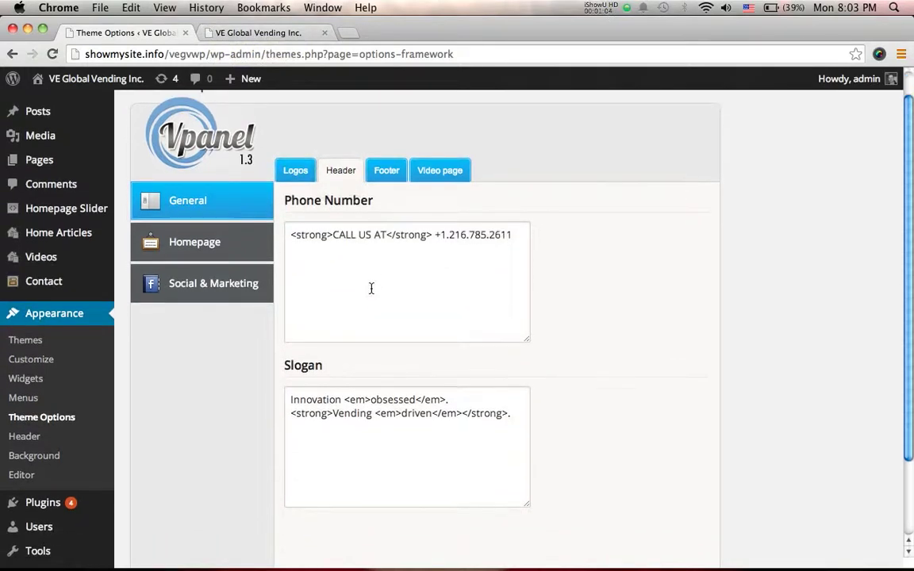
pyautogui.tripleClick(373, 417)
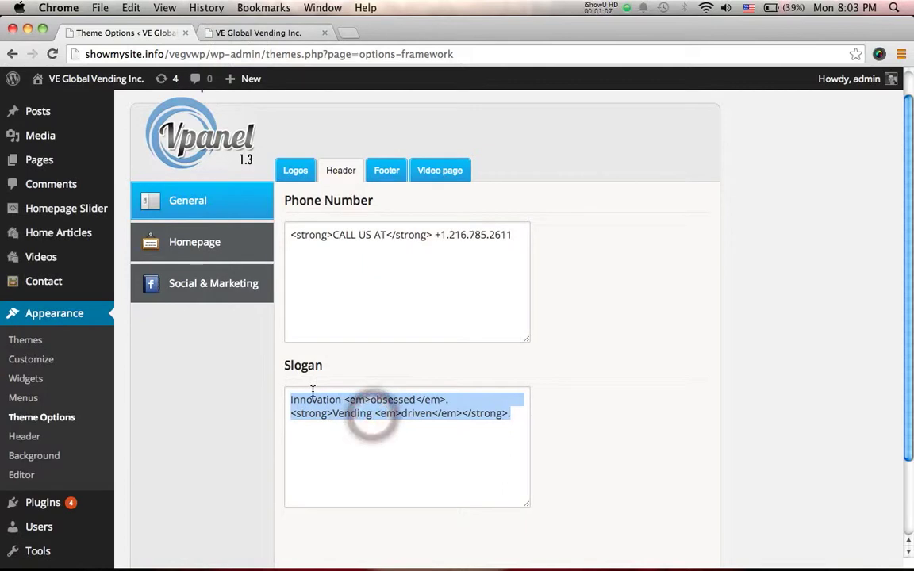
pyautogui.tripleClick(338, 241)
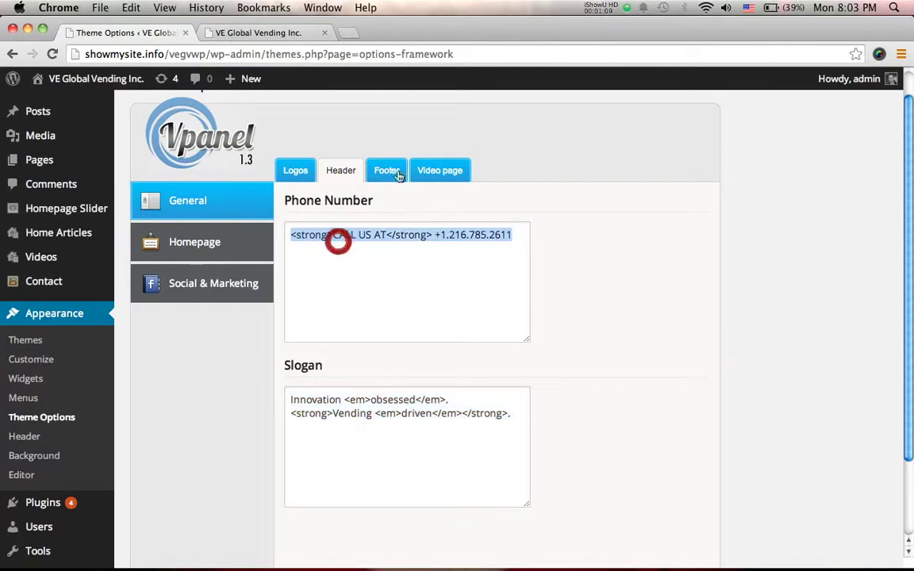
# - Switch to the live site and open its Platform page to check the header phone number and slogan
pyautogui.click(269, 34)
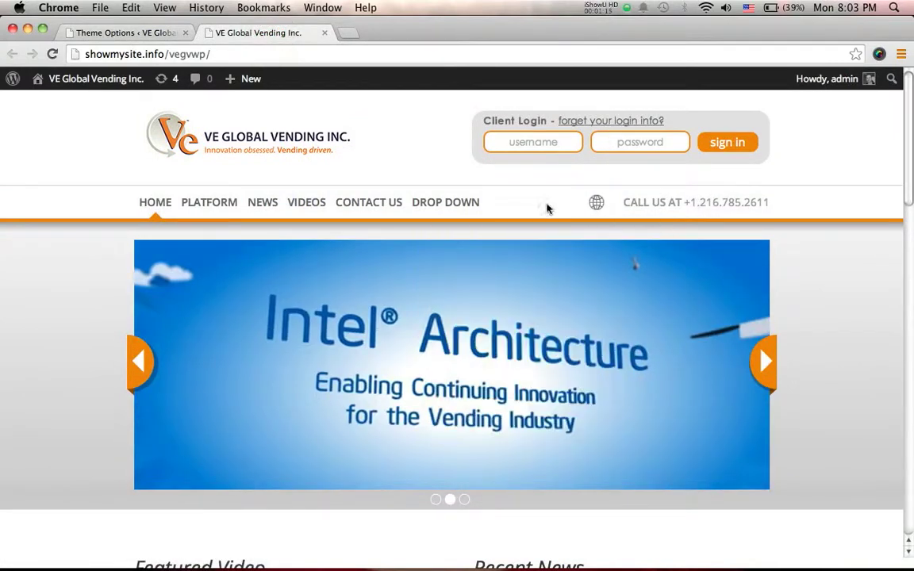
pyautogui.click(222, 208)
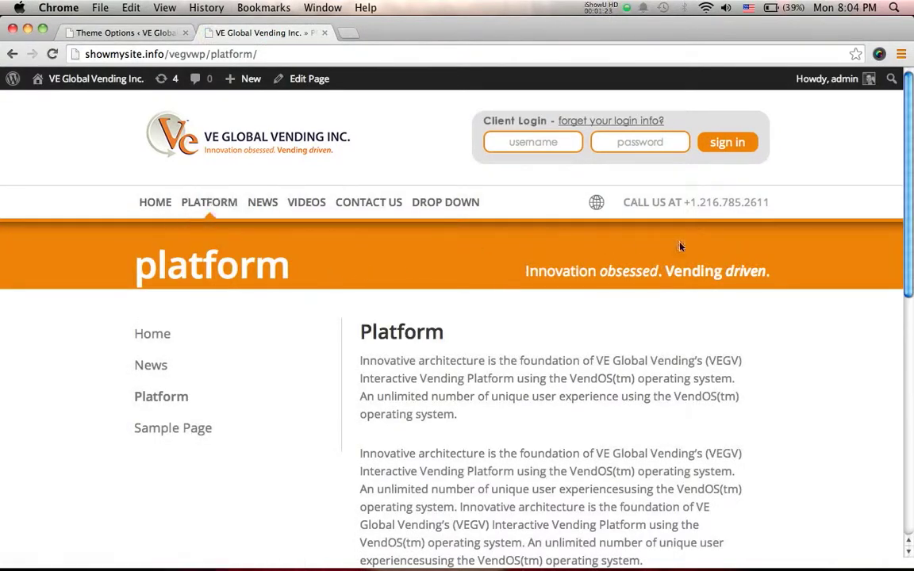
# - Return to the theme options and examine the footer's copyright text, phone number, about text and about title
pyautogui.click(157, 32)
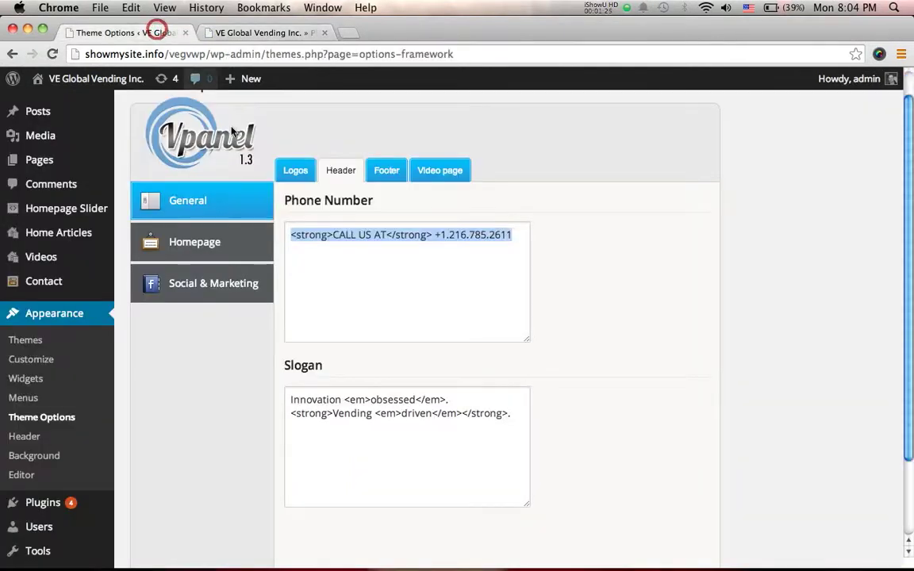
pyautogui.click(384, 171)
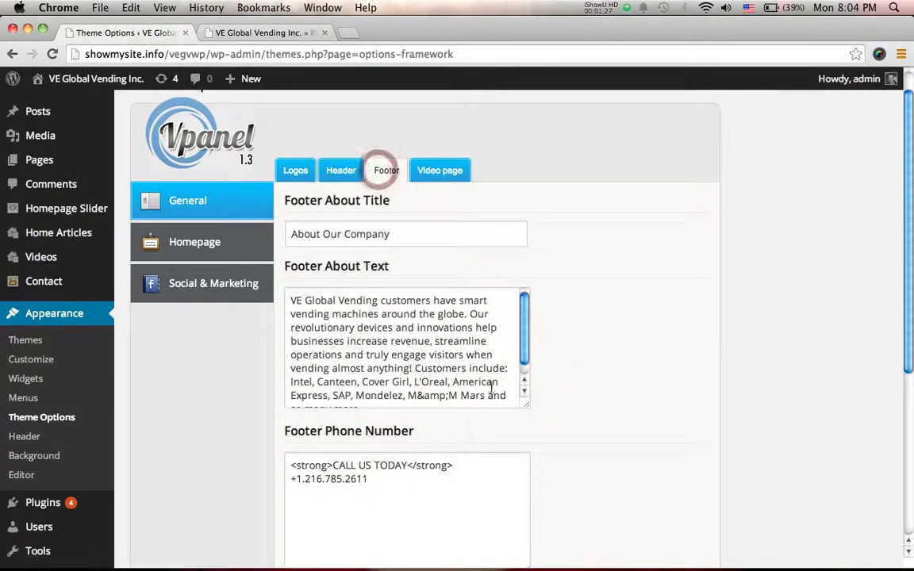
pyautogui.scroll(-5, 492, 387)
pyautogui.moveTo(360, 432); pyautogui.dragTo(295, 354)
pyautogui.scroll(2, 355, 324)
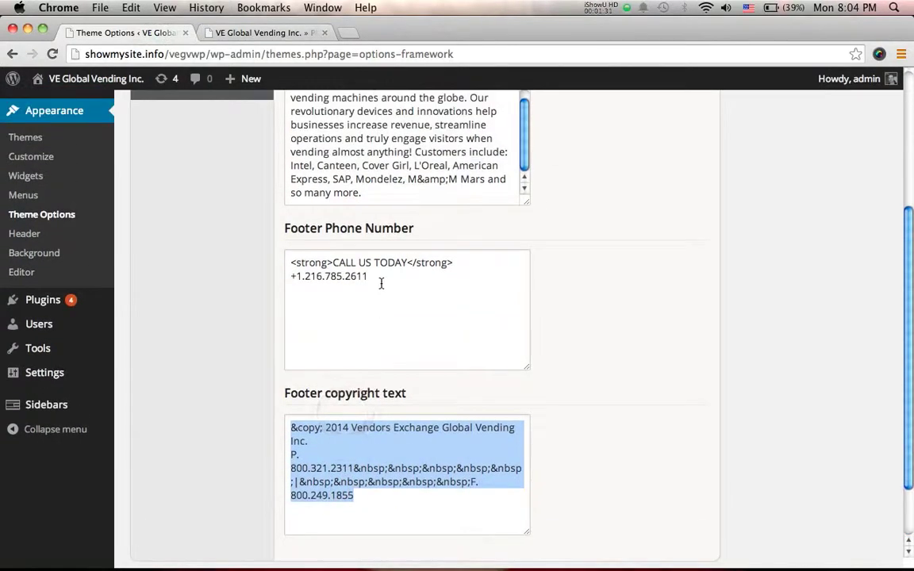
pyautogui.moveTo(380, 281); pyautogui.dragTo(265, 261)
pyautogui.scroll(2, 415, 185)
pyautogui.scroll(1, 413, 185)
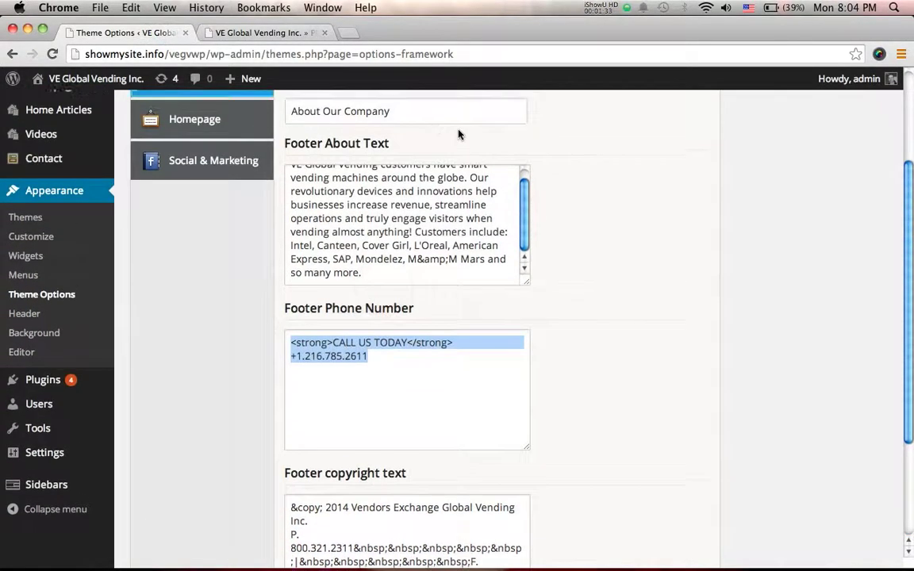
pyautogui.doubleClick(403, 232)
pyautogui.scroll(1, 403, 232)
pyautogui.scroll(1, 404, 232)
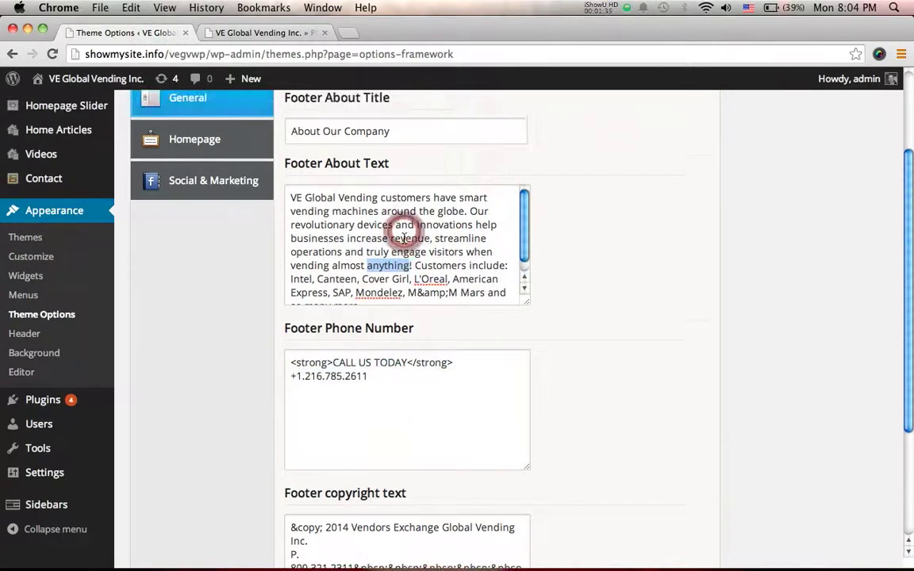
pyautogui.click(403, 235)
pyautogui.tripleClick(403, 235)
pyautogui.click(382, 133)
pyautogui.tripleClick(382, 134)
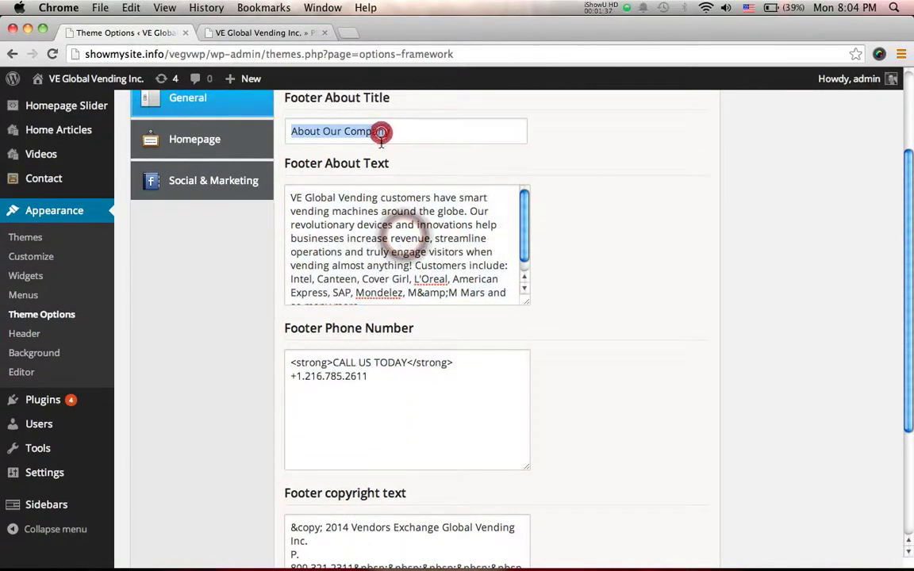
# - Open the live site's home page and check the company information in its footer
pyautogui.click(270, 33)
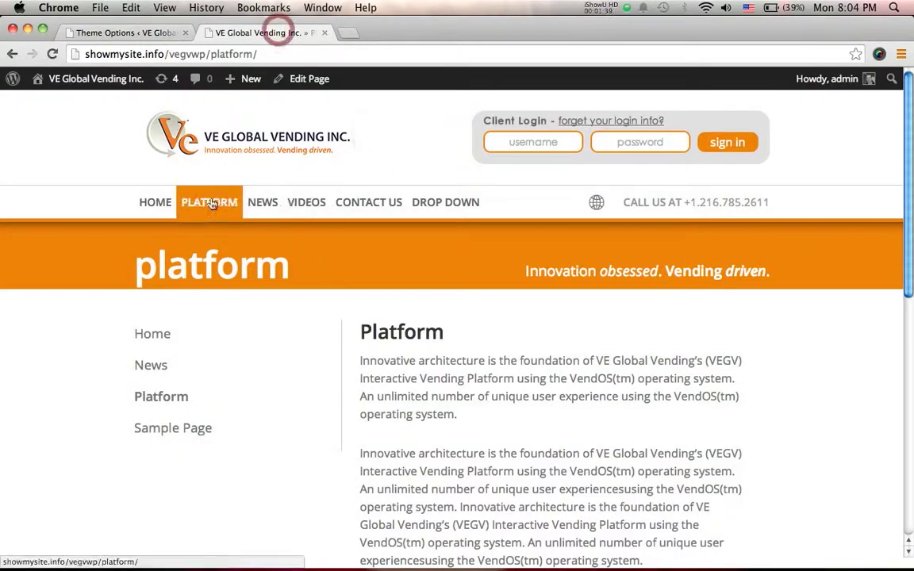
pyautogui.click(136, 204)
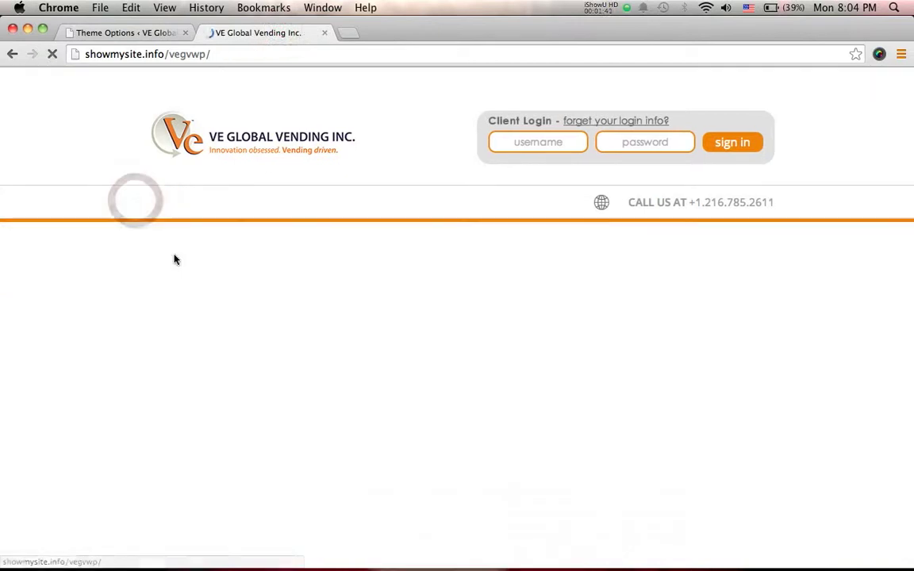
pyautogui.scroll(-20, 186, 262)
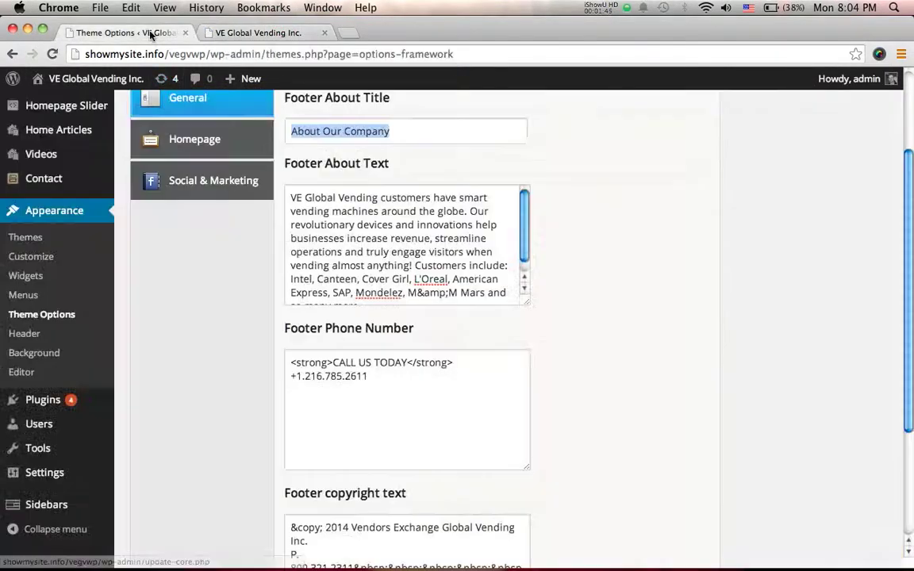
# - Return to the theme options and open the video page setting for the number of videos on a page
pyautogui.click(149, 32)
pyautogui.scroll(5, 254, 225)
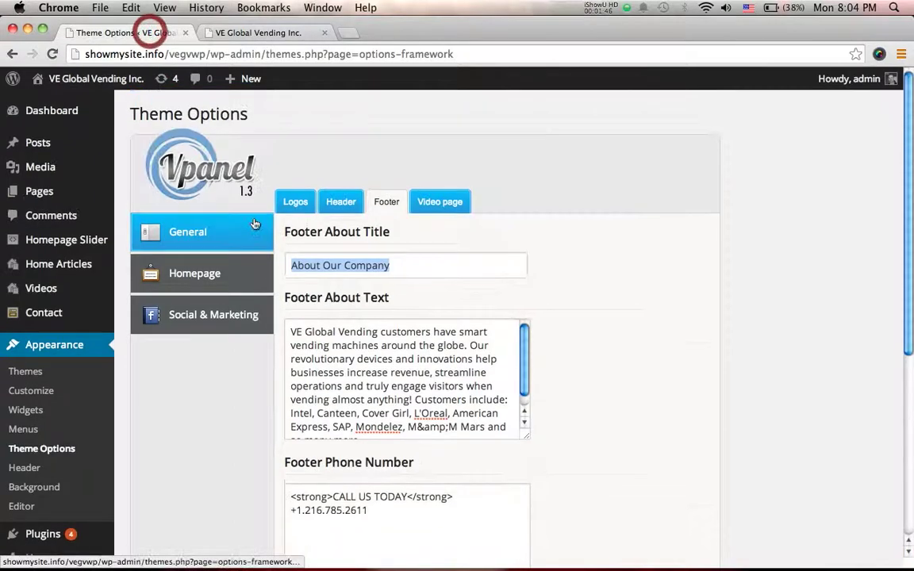
pyautogui.click(440, 202)
pyautogui.doubleClick(317, 274)
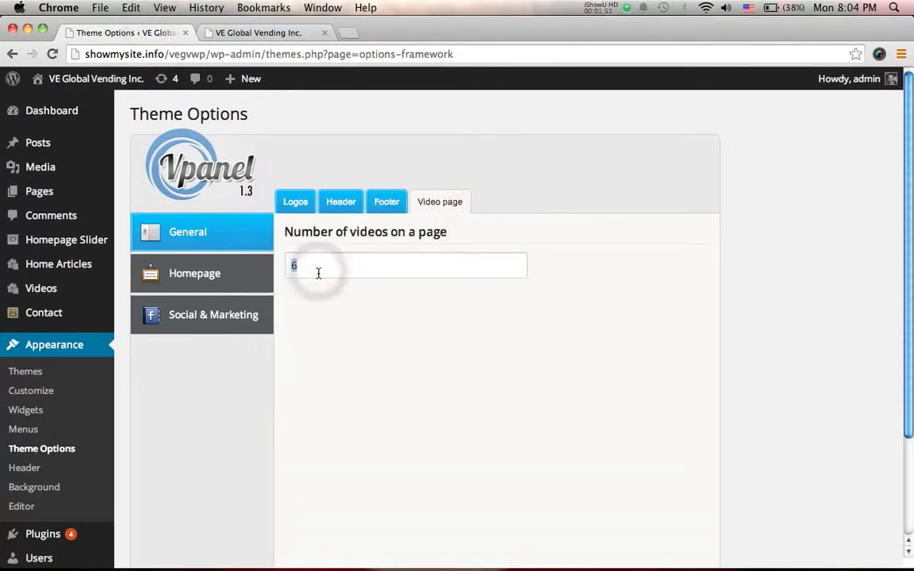
# - Open the live site's Videos page and check how many video thumbnails it shows
pyautogui.click(281, 33)
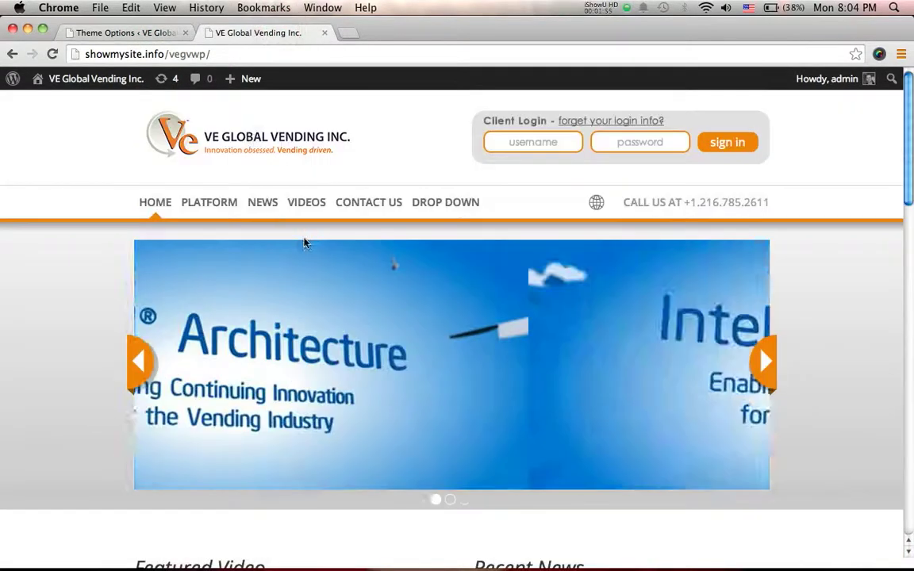
pyautogui.click(304, 209)
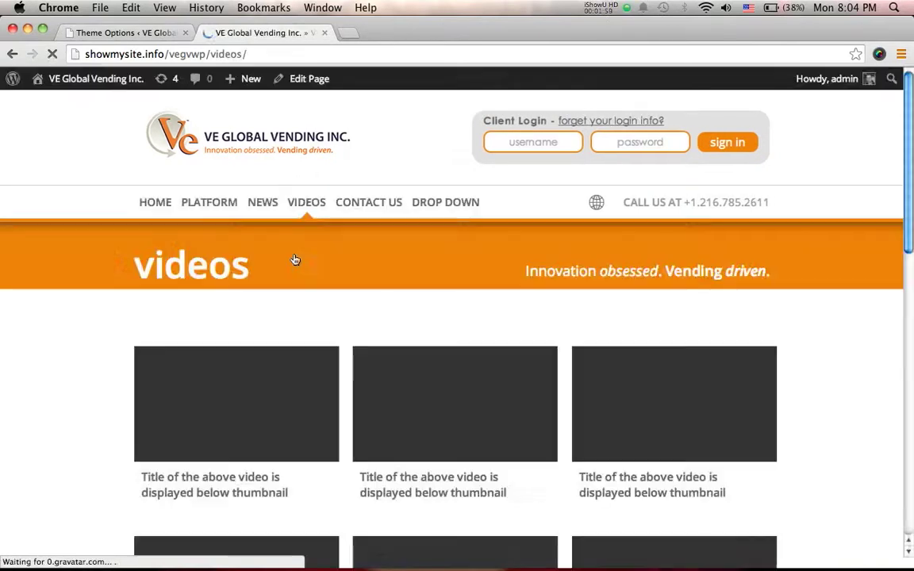
pyautogui.scroll(-3, 301, 254)
pyautogui.scroll(-3, 298, 249)
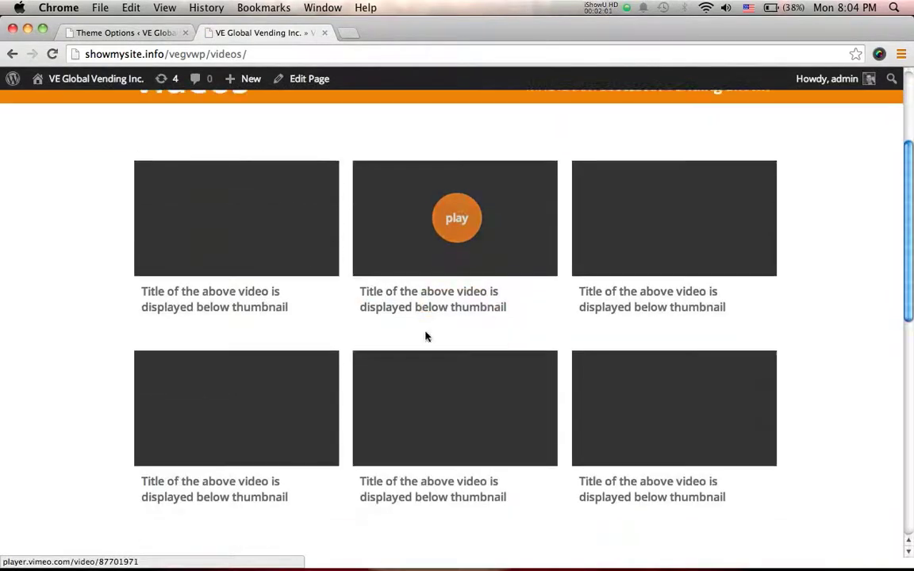
# - Set the number of videos on a page to 3 in the theme options and save them
pyautogui.click(127, 33)
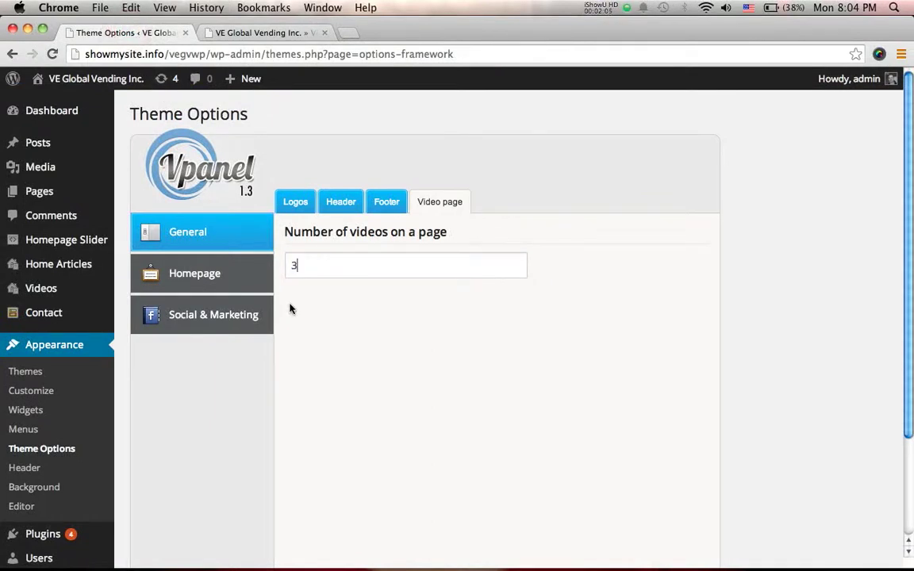
pyautogui.scroll(-4, 350, 374)
pyautogui.click(566, 516)
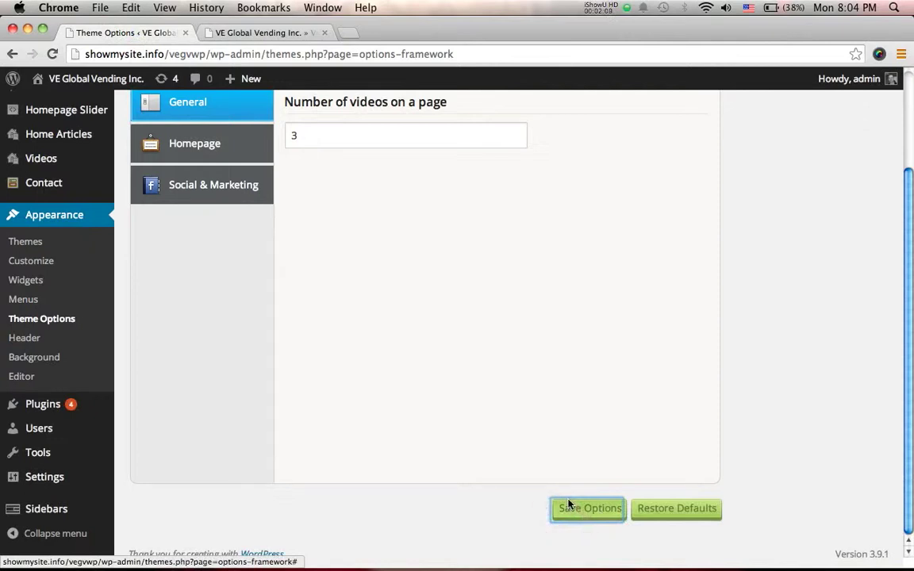
pyautogui.click(486, 522)
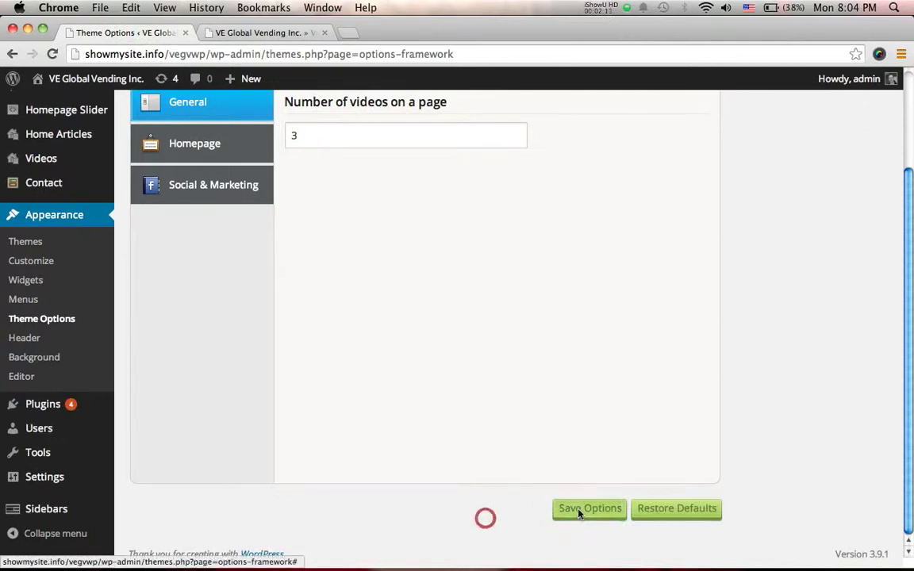
pyautogui.click(577, 509)
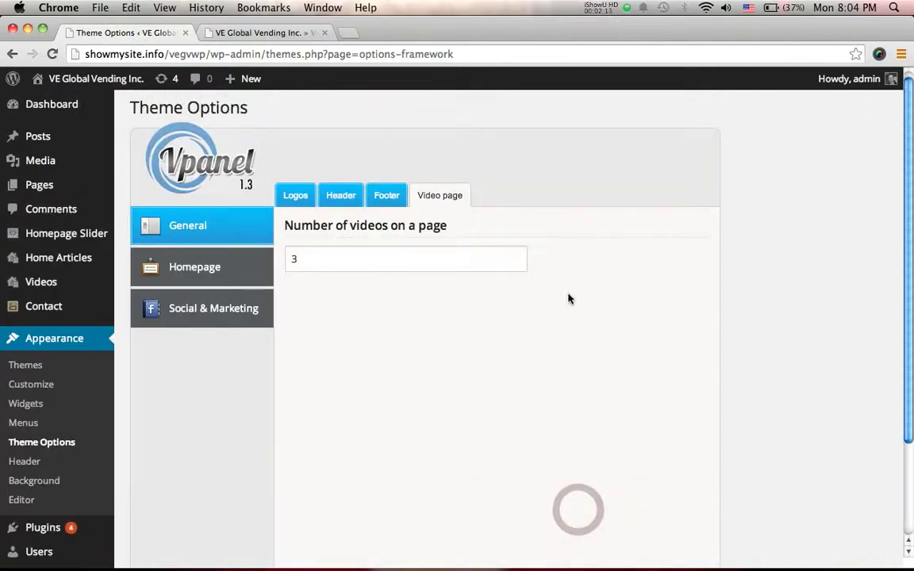
pyautogui.click(559, 243)
pyautogui.click(562, 222)
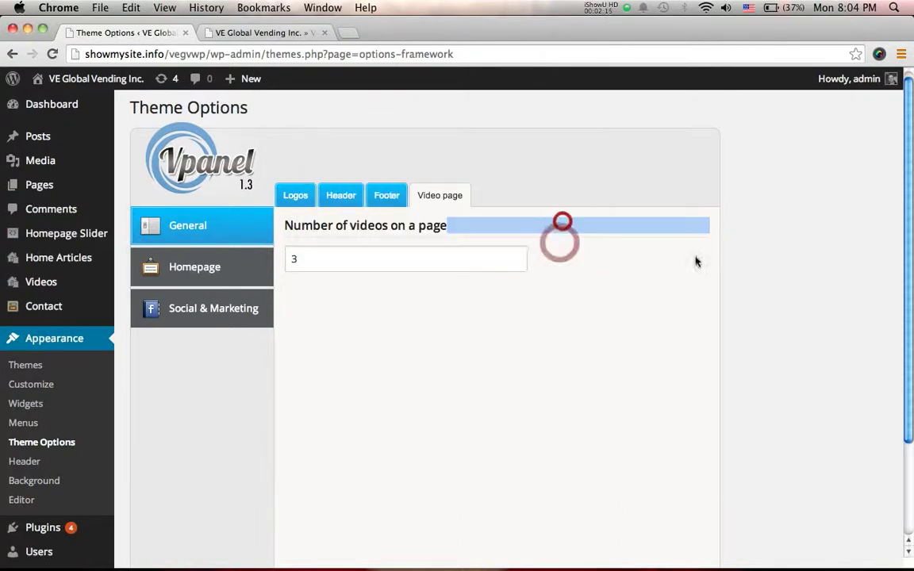
pyautogui.press('Return')
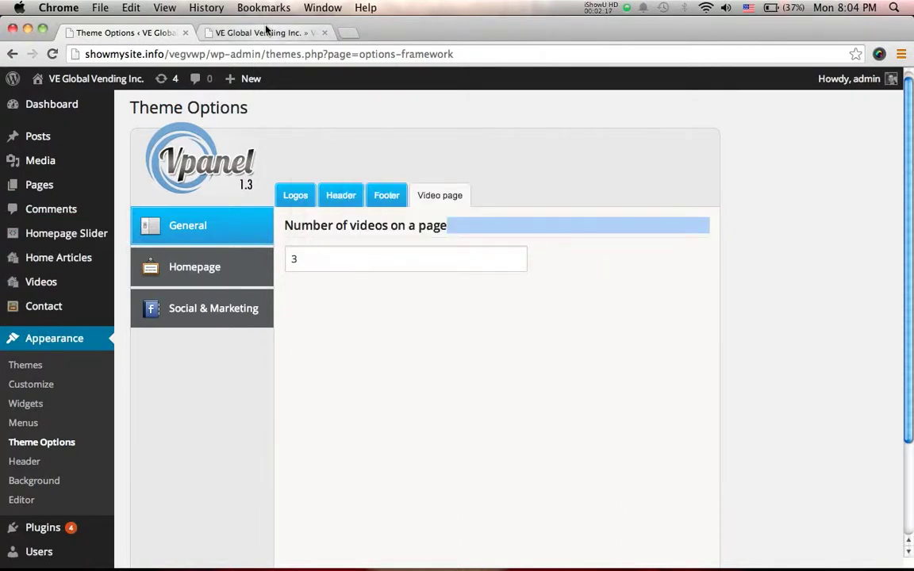
# - Reload the live Videos page and check its thumbnails and the past videos link
pyautogui.click(268, 34)
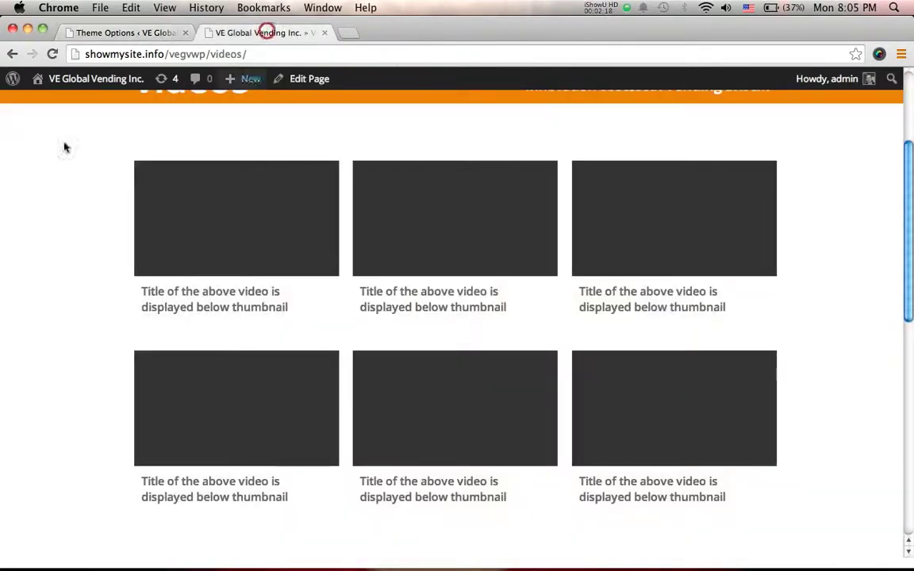
pyautogui.click(51, 54)
pyautogui.moveTo(657, 204)
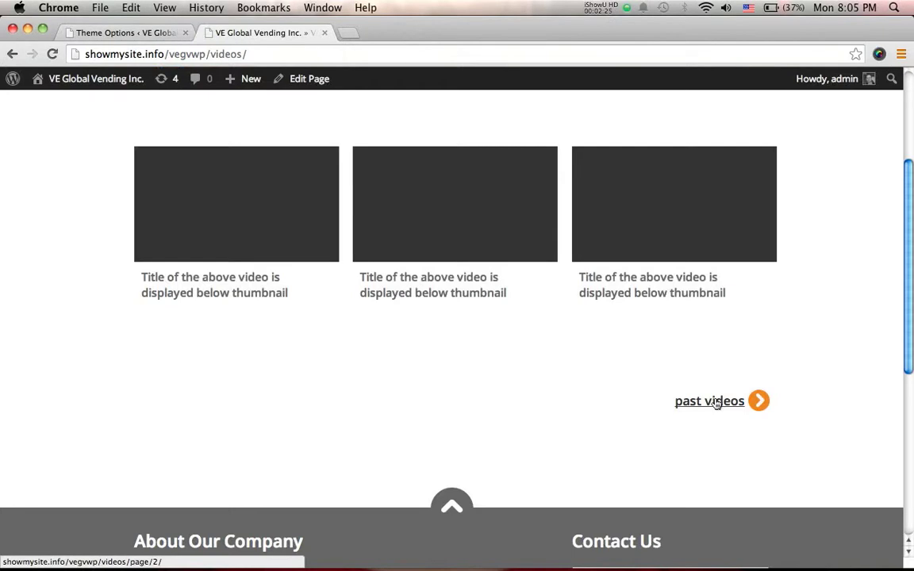
# - Set the number of videos on a page to 6 in the theme options and save them
pyautogui.click(101, 32)
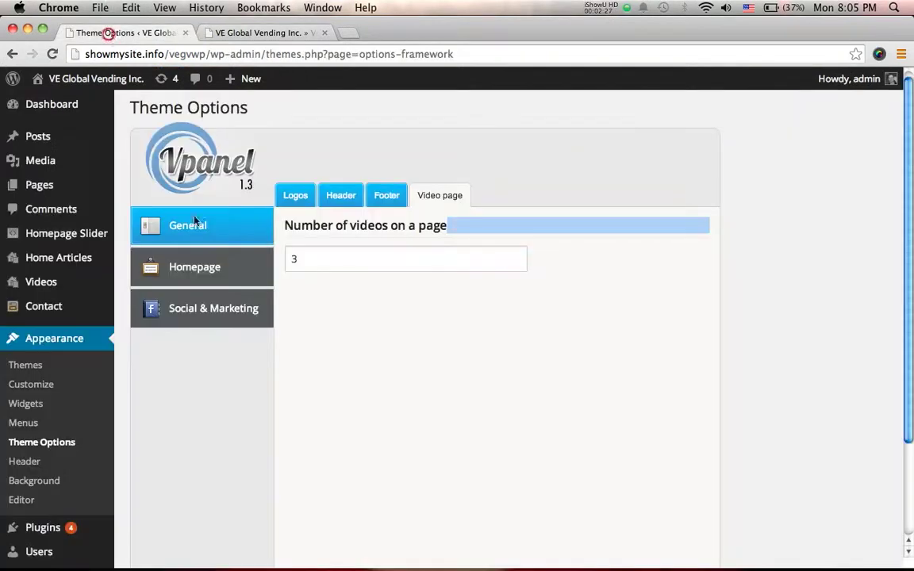
pyautogui.doubleClick(312, 267)
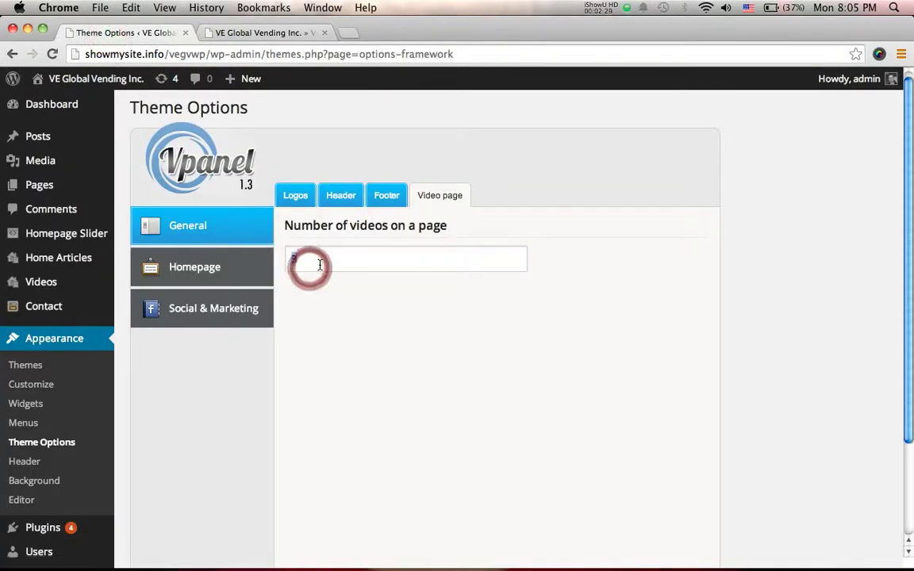
pyautogui.write('6')
pyautogui.scroll(-3, 455, 414)
pyautogui.click(581, 506)
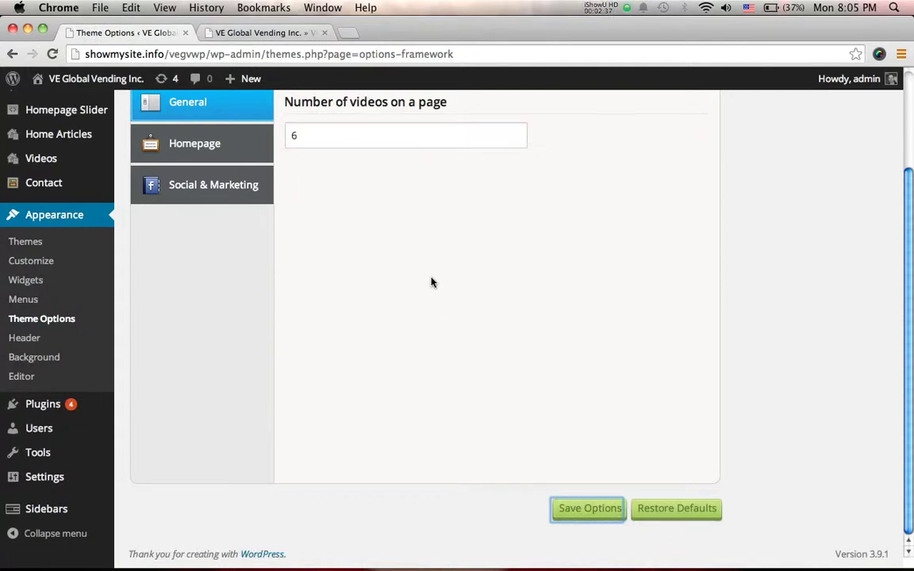
pyautogui.click(555, 217)
# - Open the Homepage section of the theme options and review its video settings
pyautogui.click(179, 271)
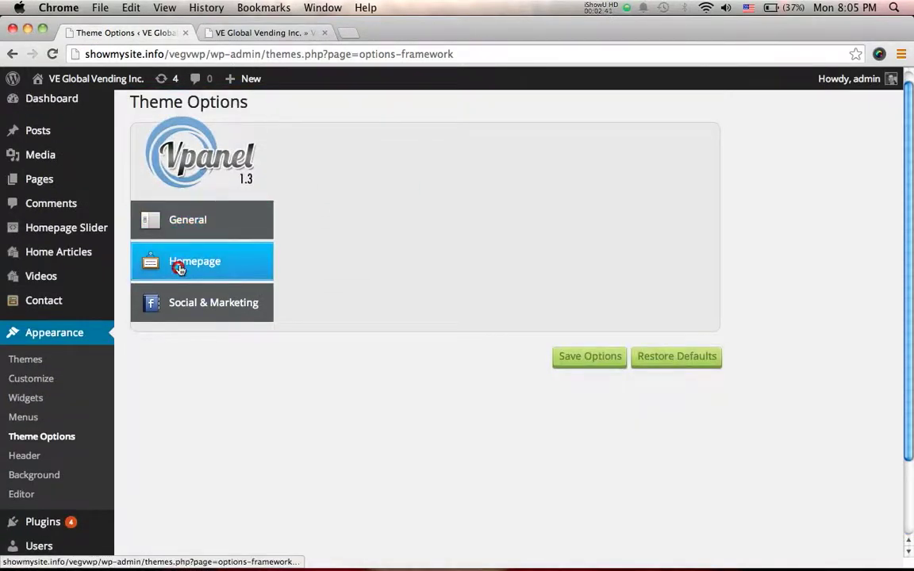
pyautogui.scroll(1, 398, 253)
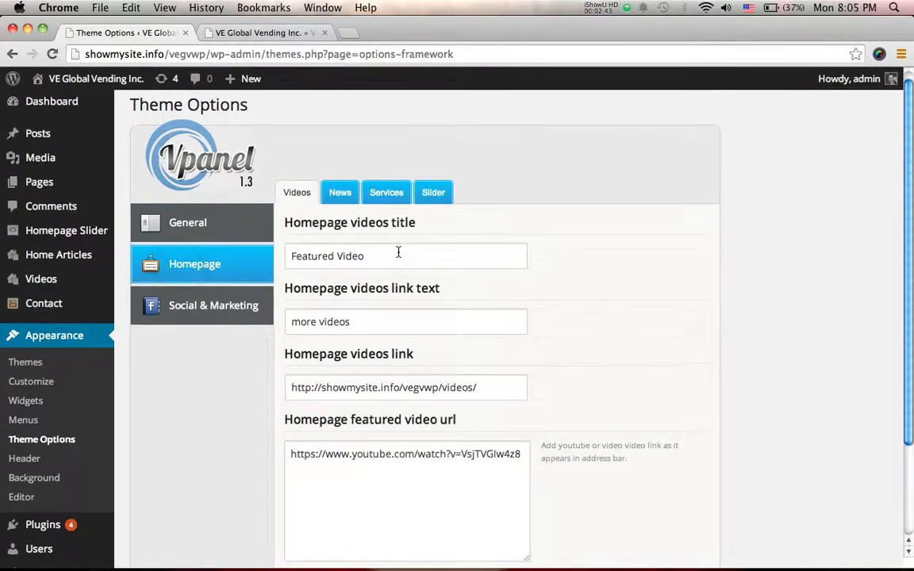
pyautogui.scroll(-2, 477, 261)
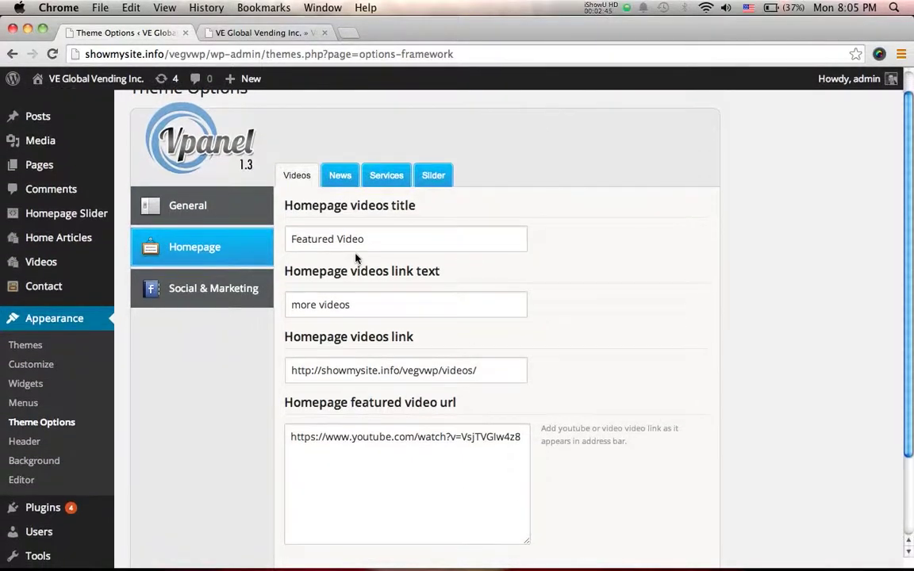
pyautogui.click(556, 214)
pyautogui.scroll(-3, 384, 343)
pyautogui.scroll(4, 382, 339)
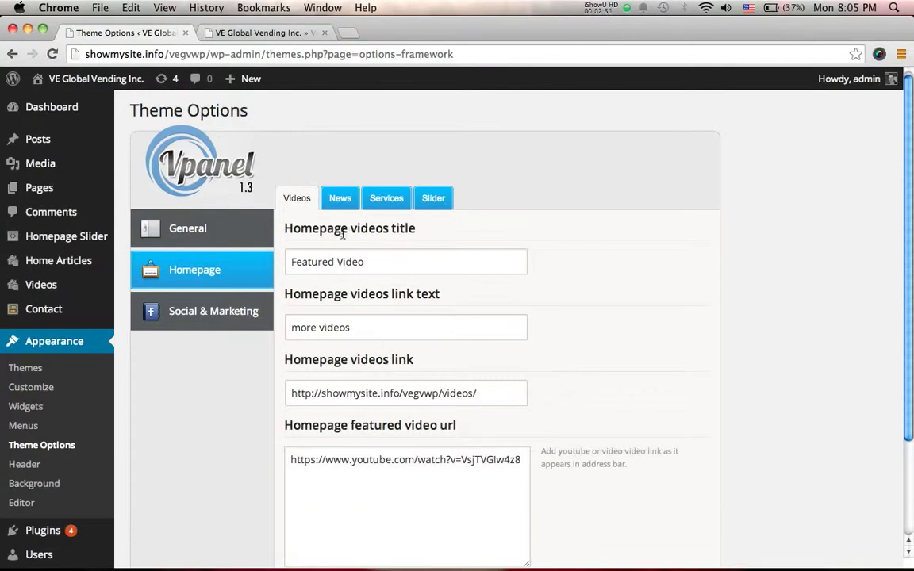
# - Open the live site's home page and examine its Featured Video section and more videos link
pyautogui.click(208, 32)
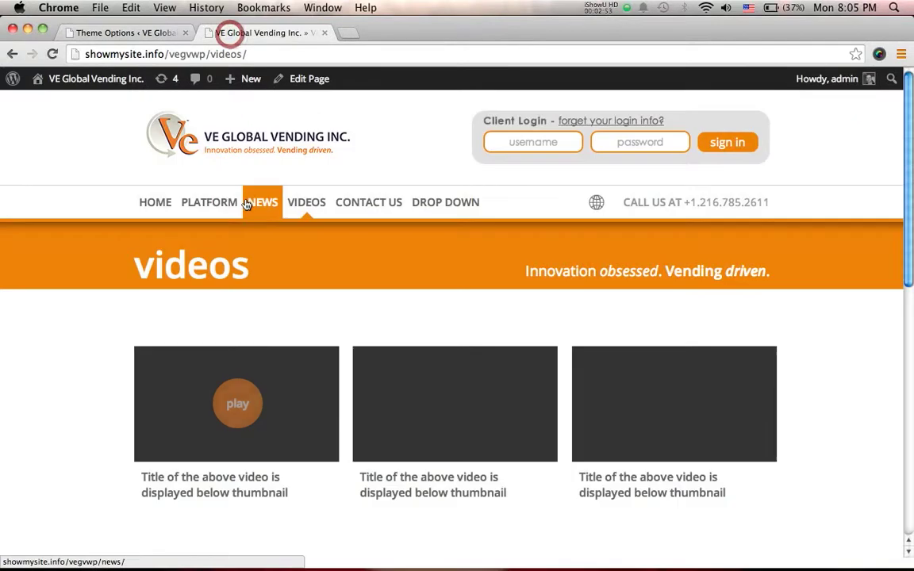
pyautogui.click(147, 203)
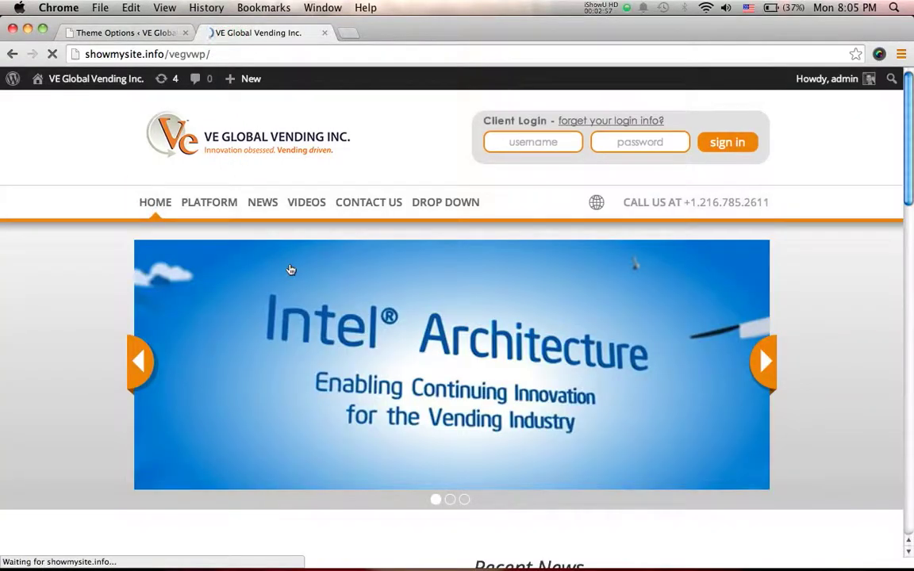
pyautogui.scroll(-5, 291, 271)
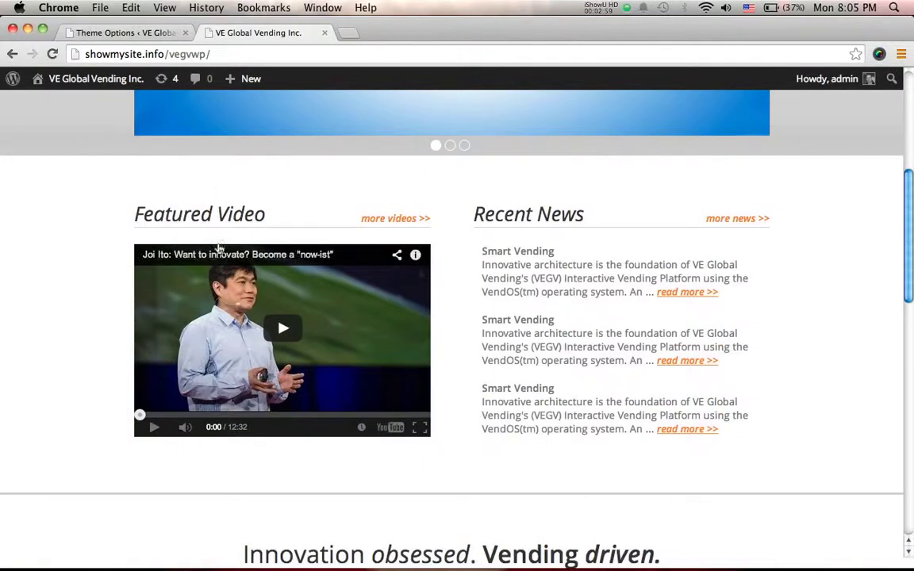
pyautogui.scroll(-2, 258, 236)
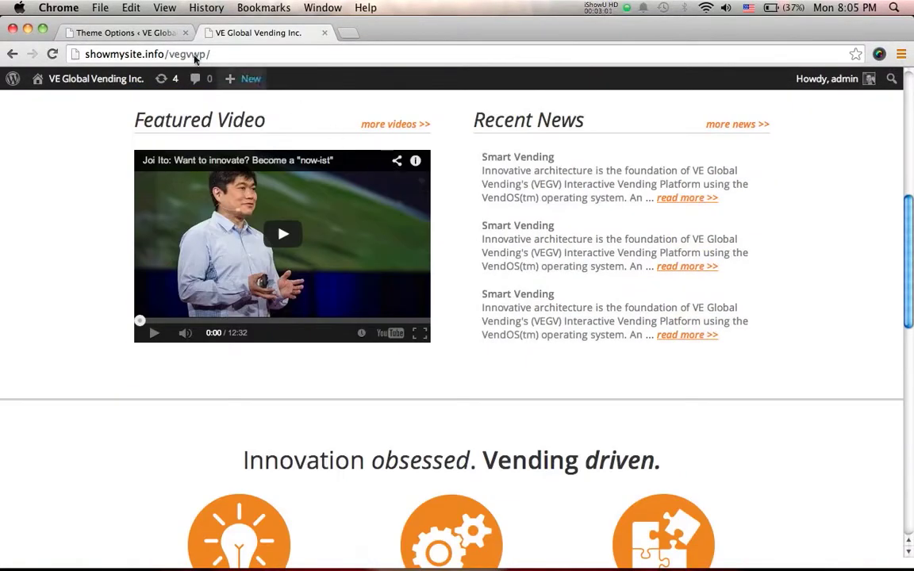
# - Review the homepage videos title, link text, link and featured video URL in the theme options
pyautogui.click(127, 32)
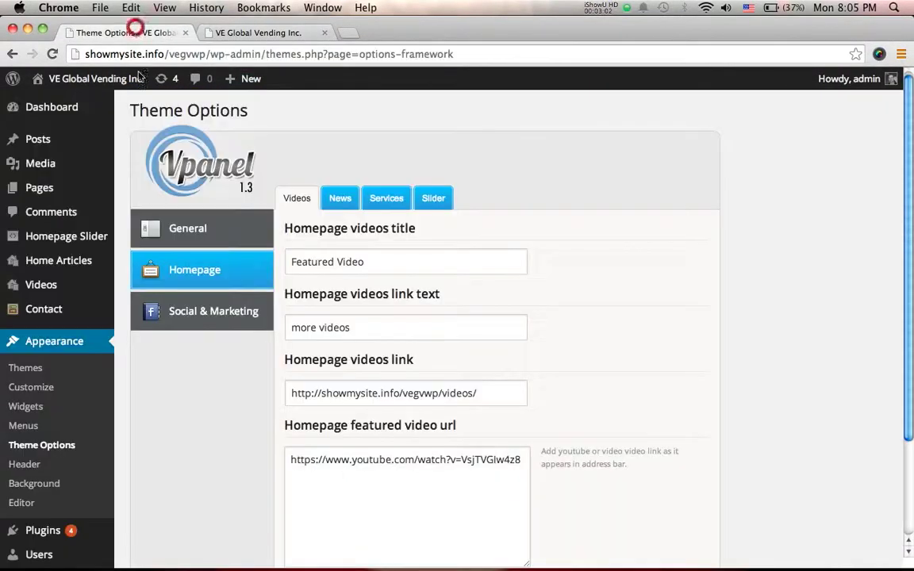
pyautogui.tripleClick(370, 268)
pyautogui.scroll(-1, 357, 266)
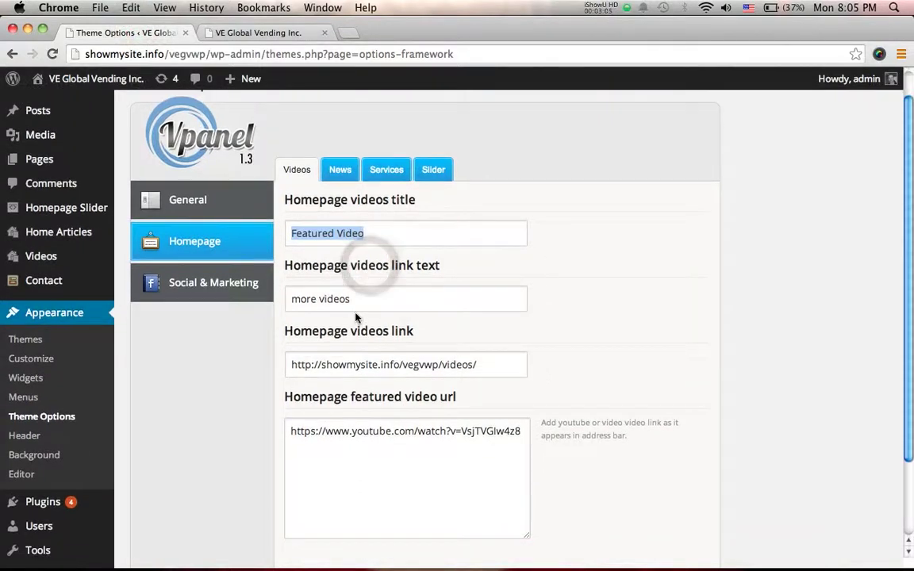
pyautogui.click(354, 307)
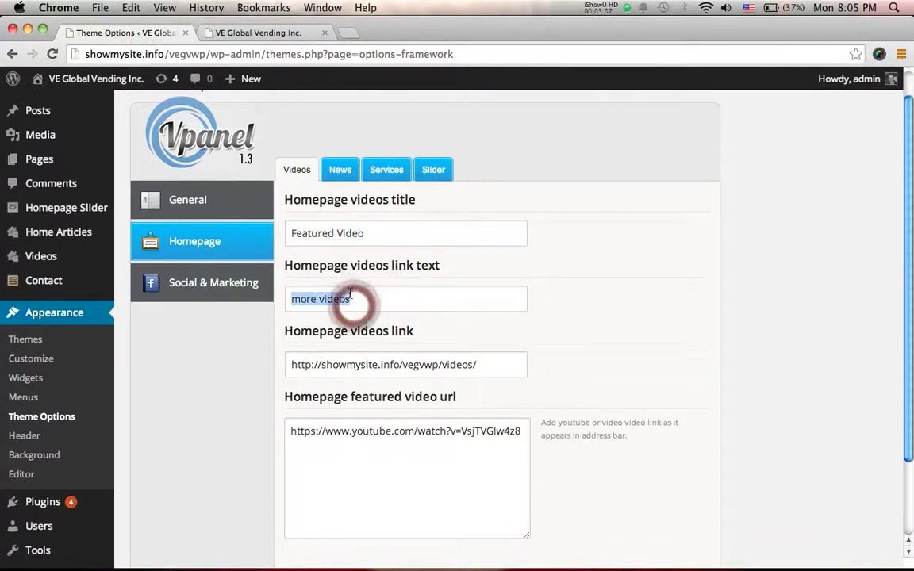
pyautogui.tripleClick(388, 362)
pyautogui.scroll(-2, 387, 361)
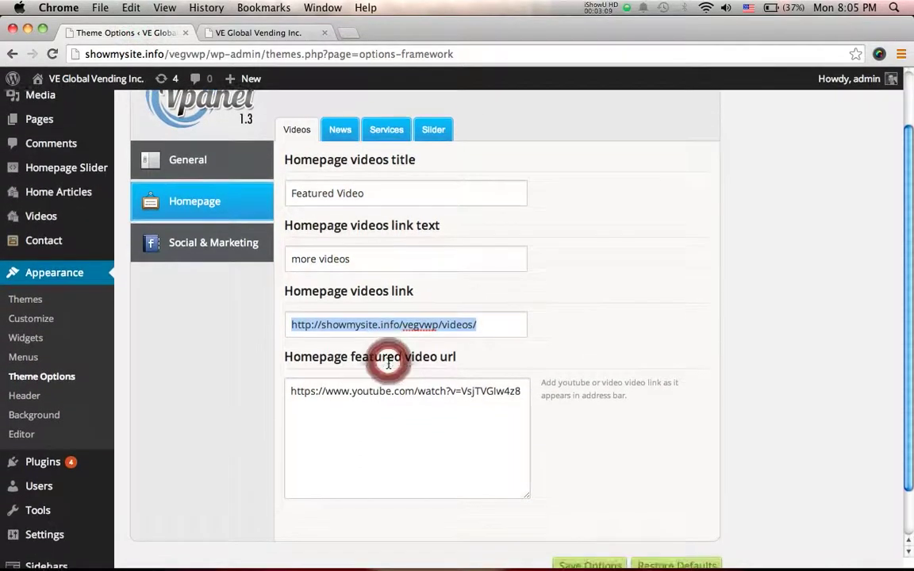
pyautogui.tripleClick(385, 384)
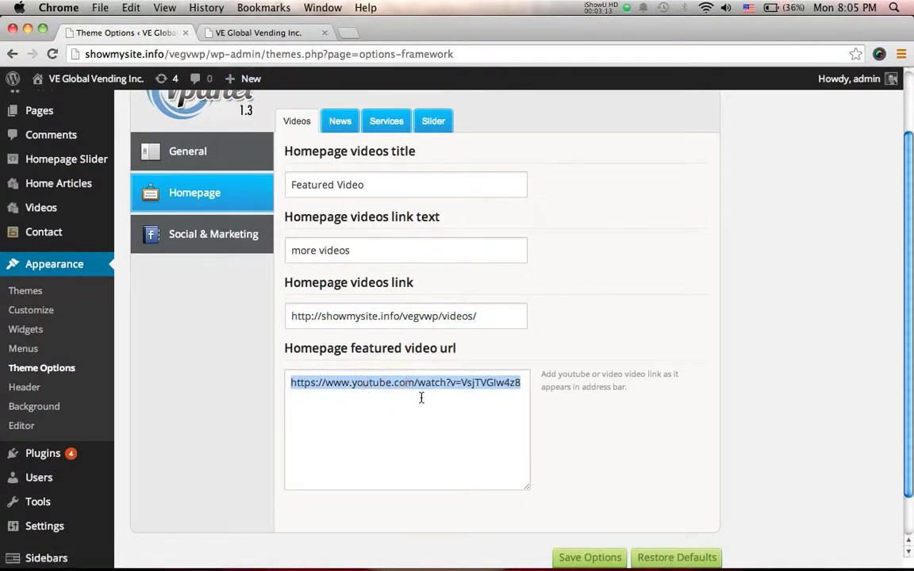
pyautogui.click(417, 388)
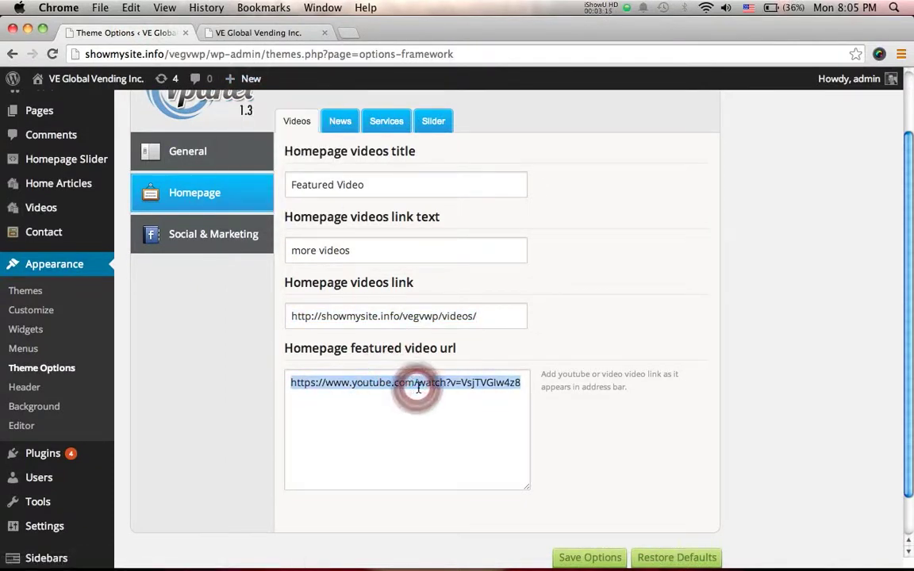
pyautogui.doubleClick(431, 384)
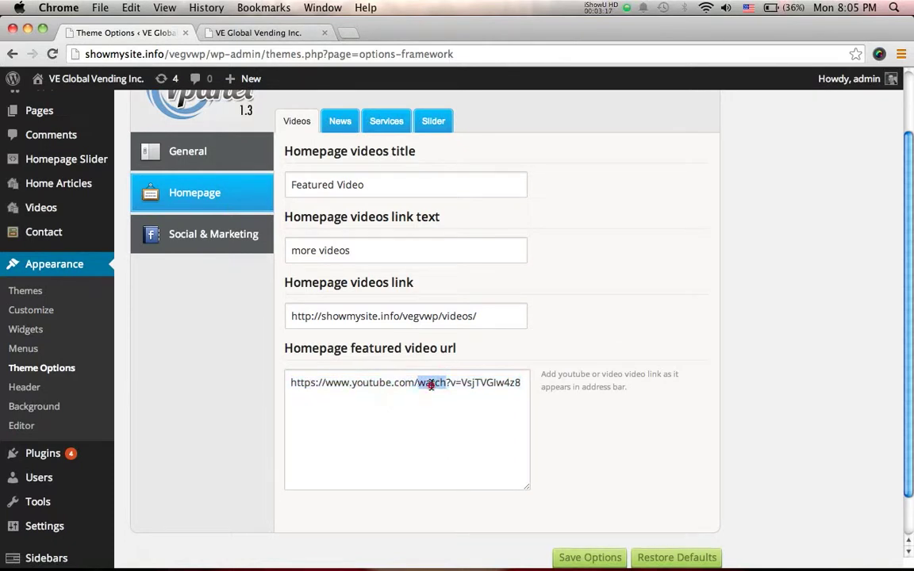
pyautogui.tripleClick(431, 384)
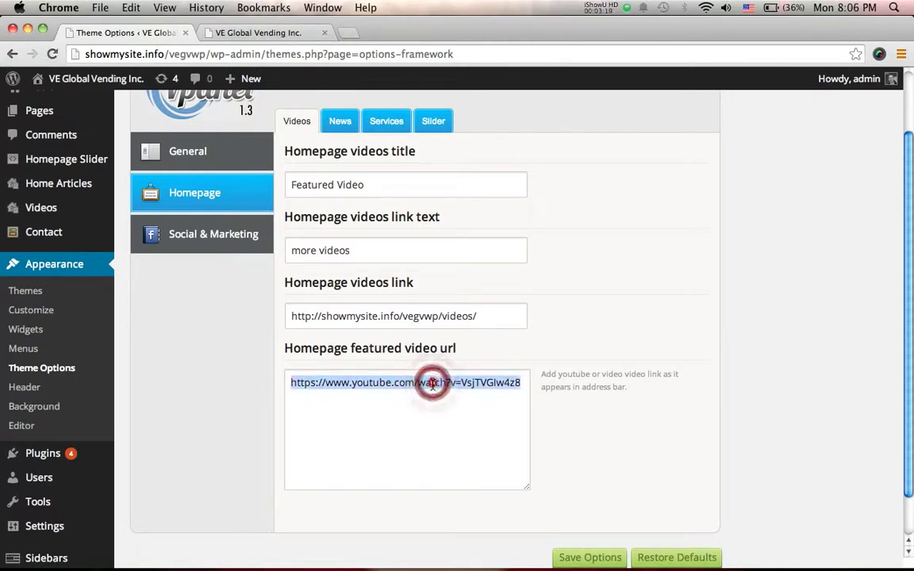
# - Check the homepage videos link setting by following the more videos link on the live home page
pyautogui.tripleClick(366, 319)
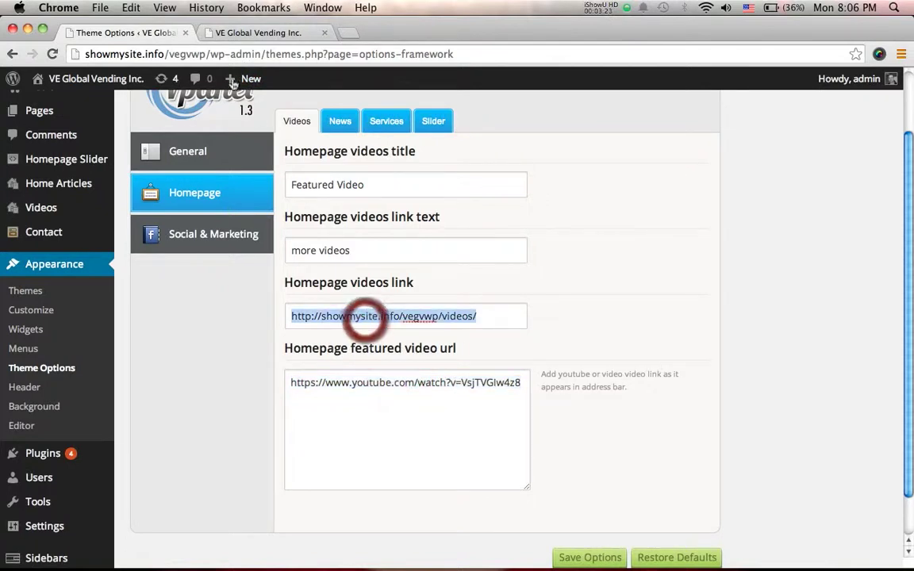
pyautogui.click(246, 33)
pyautogui.scroll(3, 300, 230)
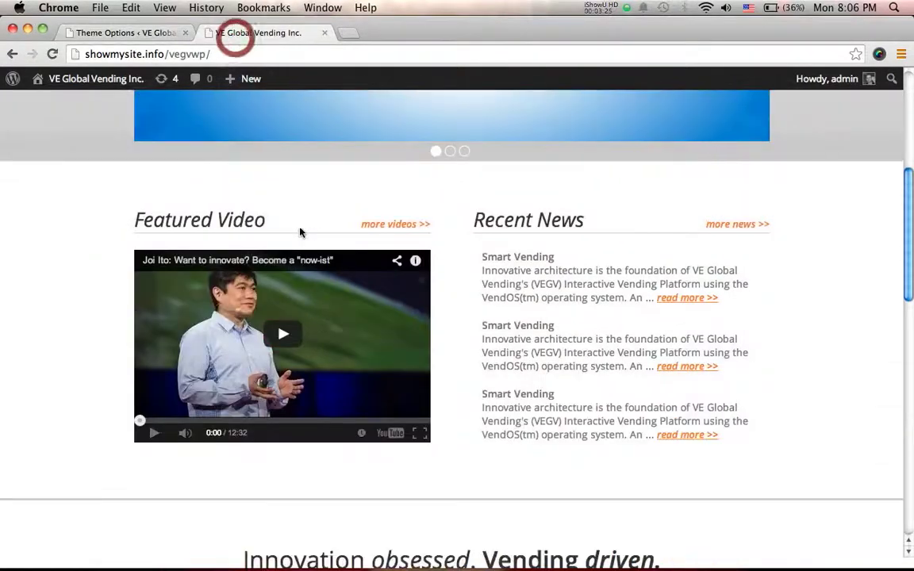
pyautogui.click(404, 226)
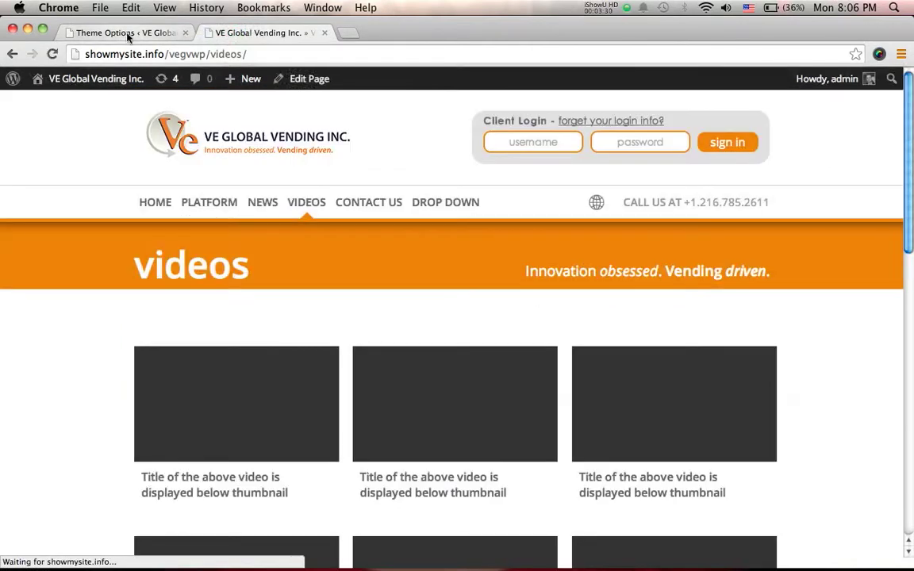
# - Review the homepage news title, link text and link in the theme options
pyautogui.click(127, 34)
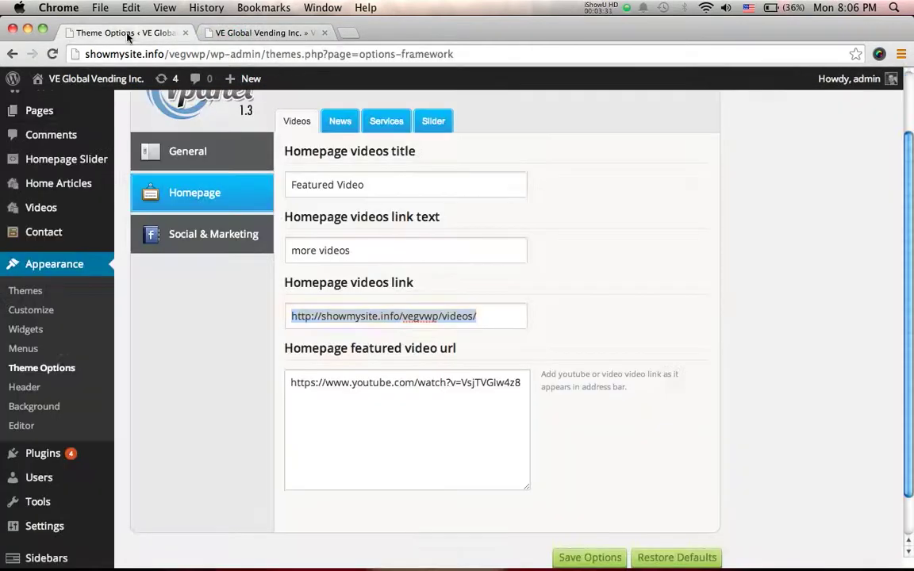
pyautogui.click(335, 123)
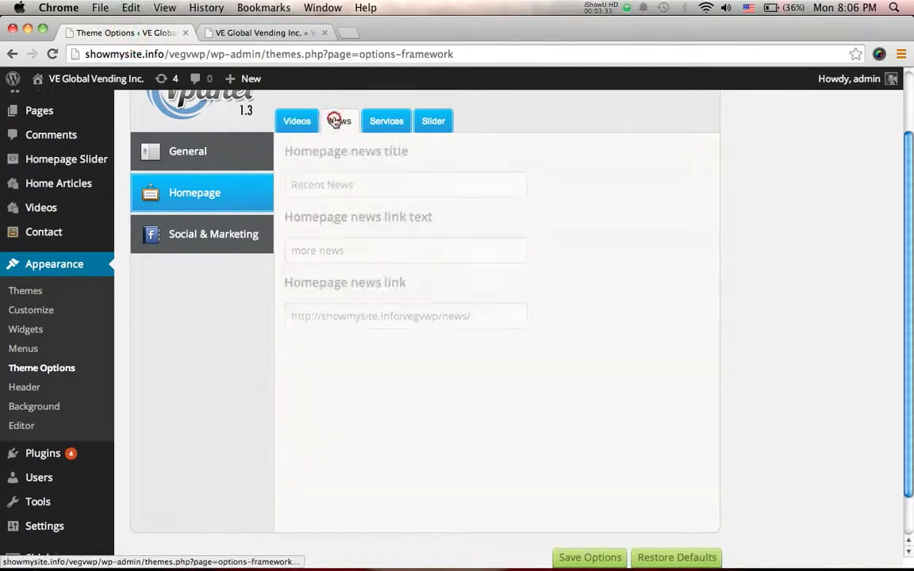
pyautogui.tripleClick(333, 185)
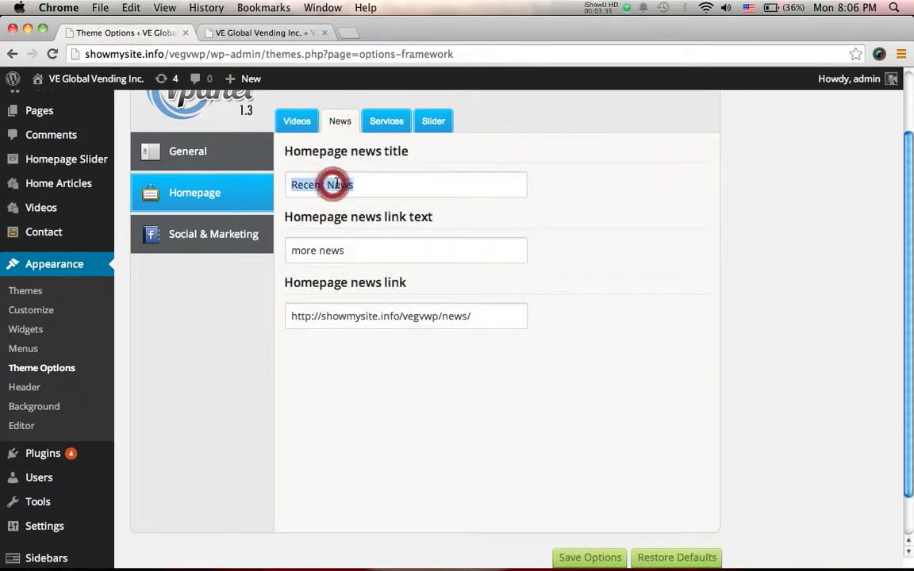
pyautogui.tripleClick(343, 250)
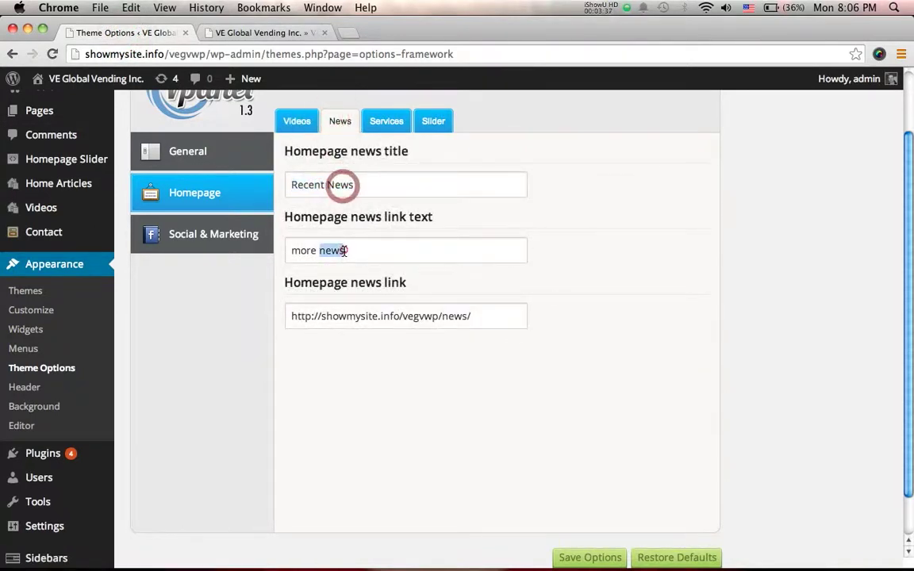
pyautogui.tripleClick(383, 309)
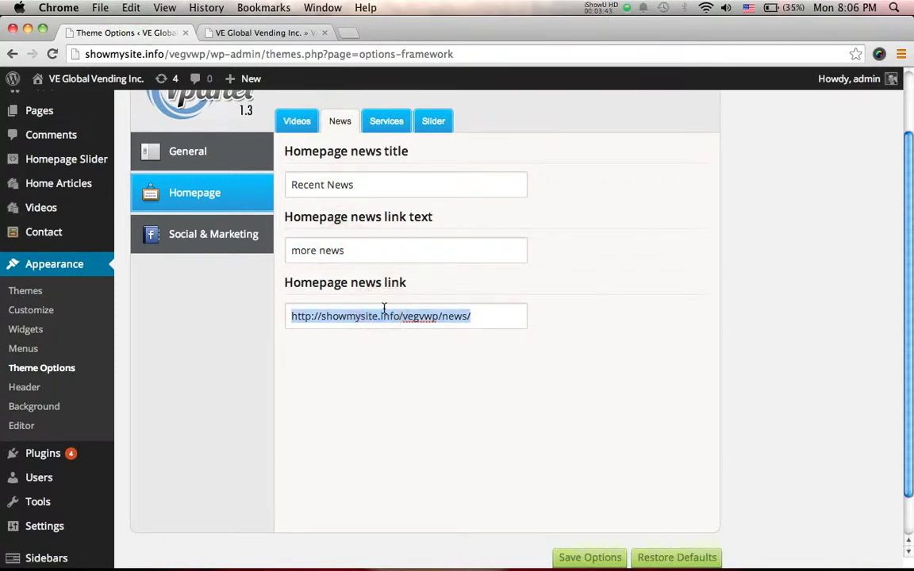
pyautogui.scroll(1, 426, 314)
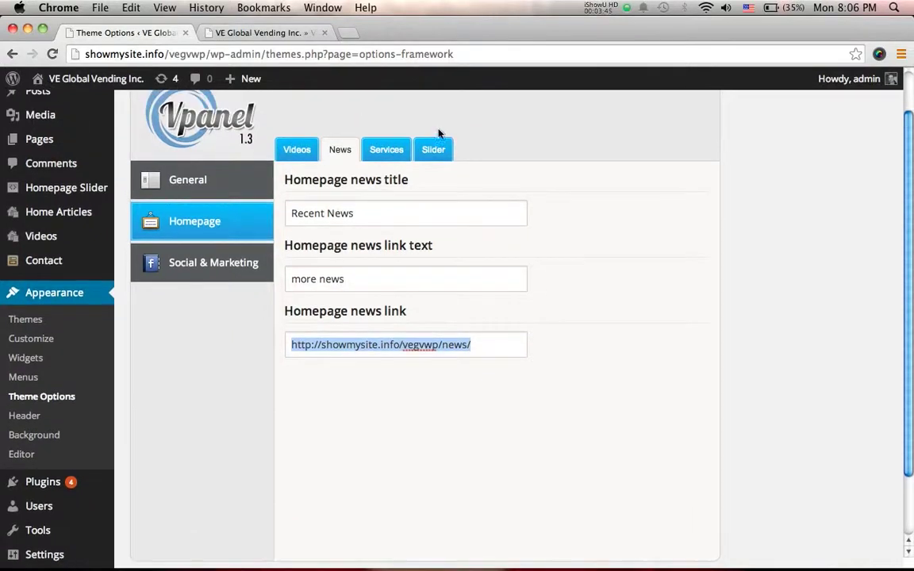
# - View the homepage articles title in the Services options and compare it with the heading above the services on the live home page
pyautogui.click(386, 149)
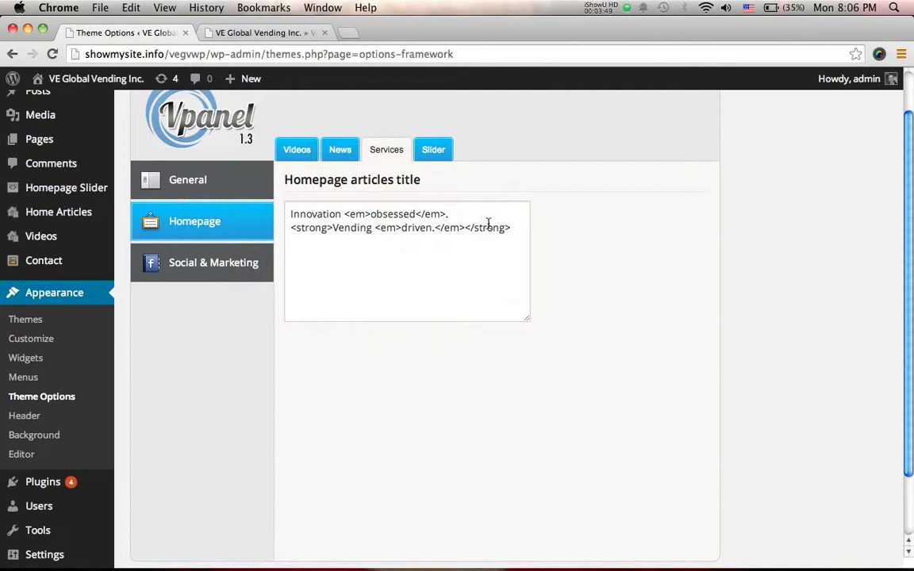
pyautogui.click(240, 35)
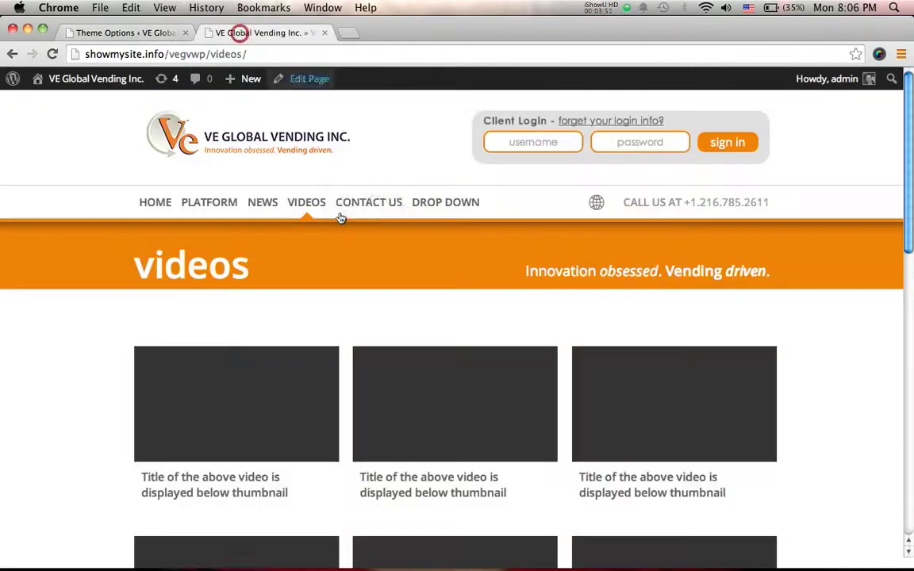
pyautogui.click(149, 203)
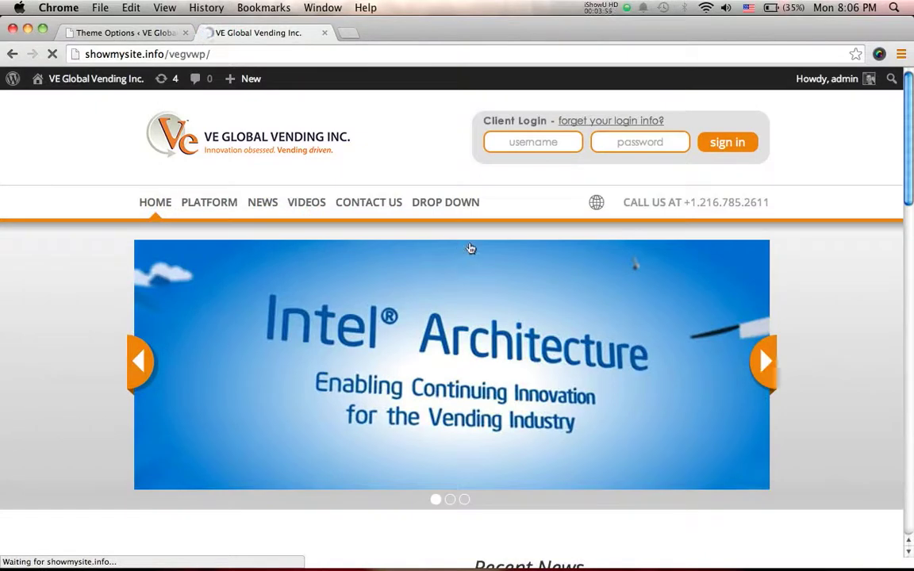
pyautogui.scroll(-10, 471, 249)
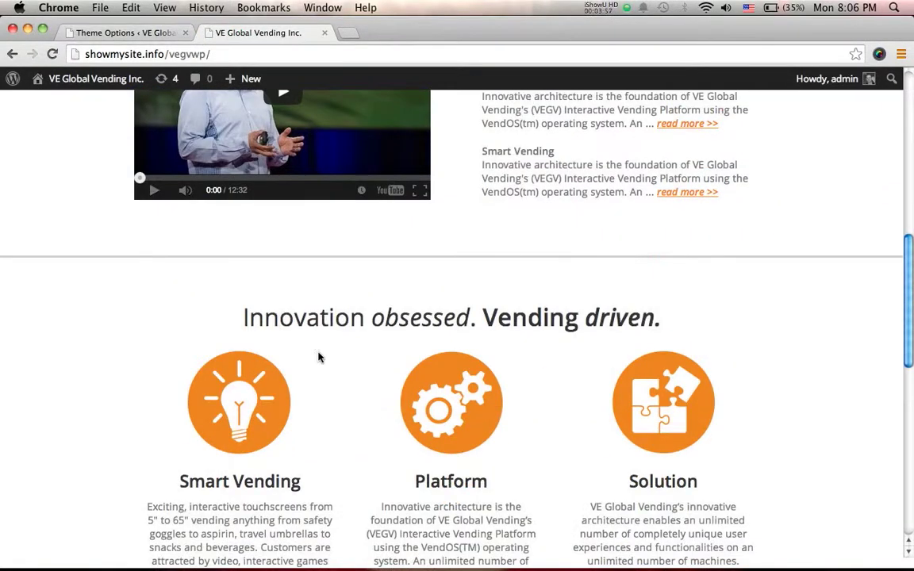
pyautogui.scroll(-3, 394, 418)
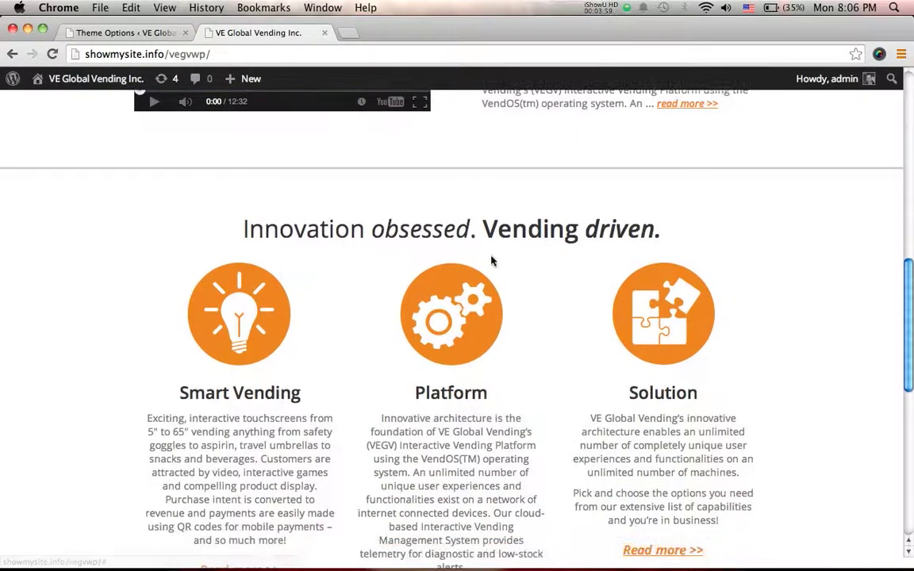
pyautogui.moveTo(252, 229); pyautogui.dragTo(659, 238)
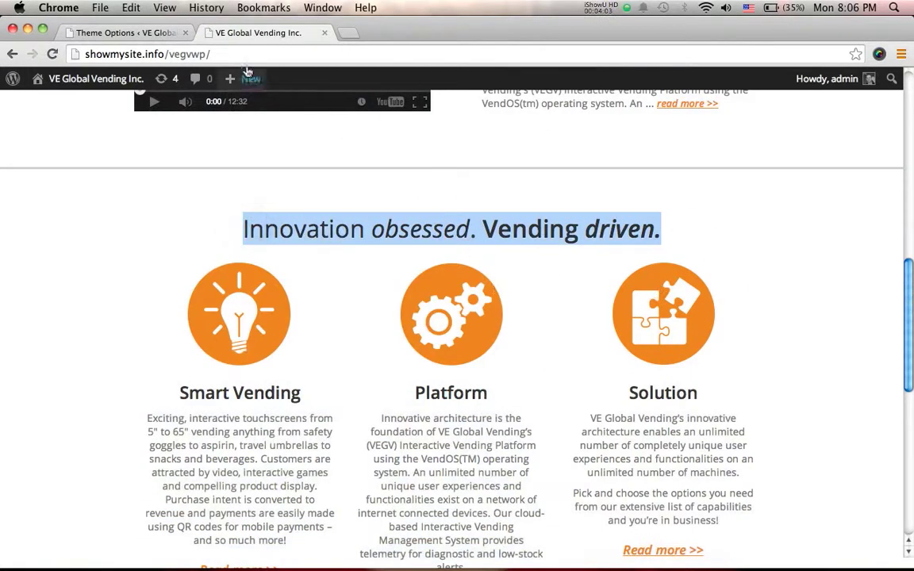
# - View the homepage Slider options and switch to the second slide on the live home page to check the slider
pyautogui.click(127, 33)
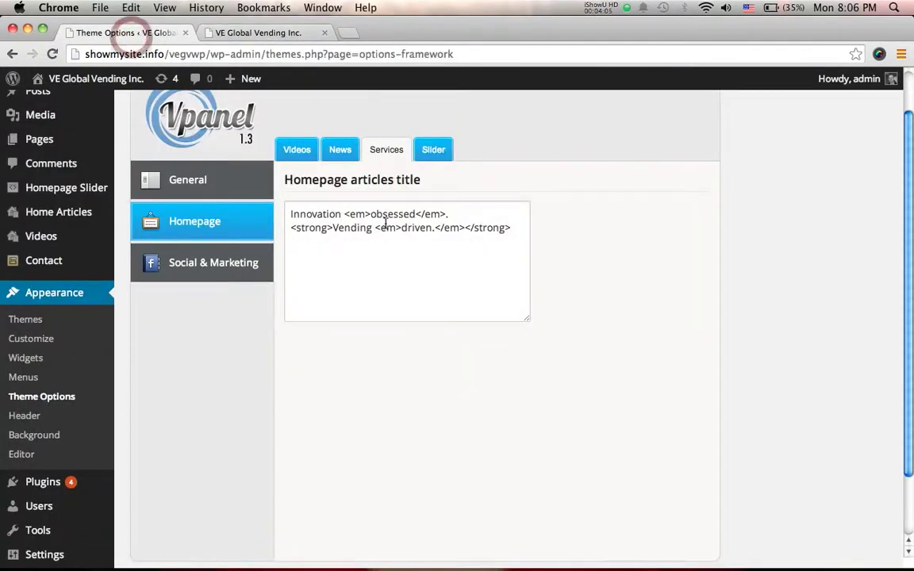
pyautogui.click(434, 151)
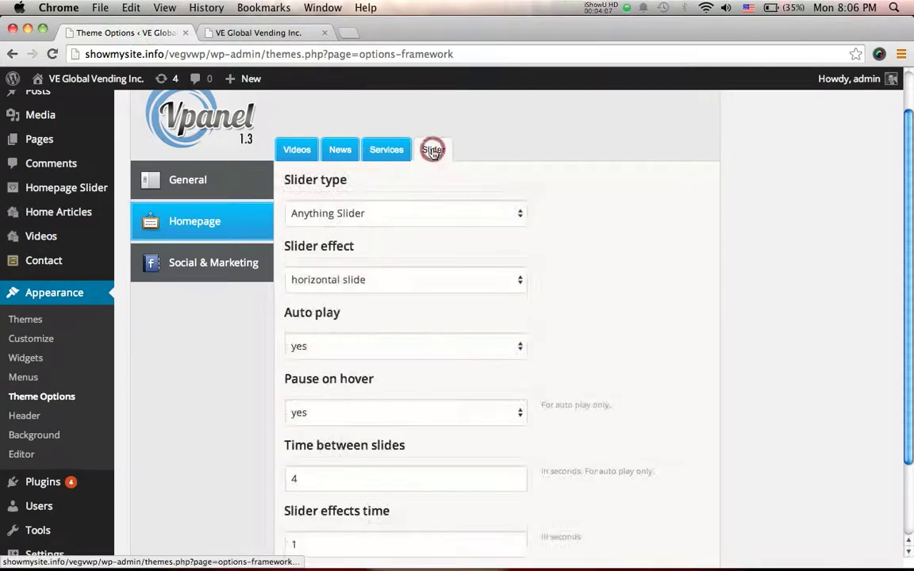
pyautogui.click(228, 33)
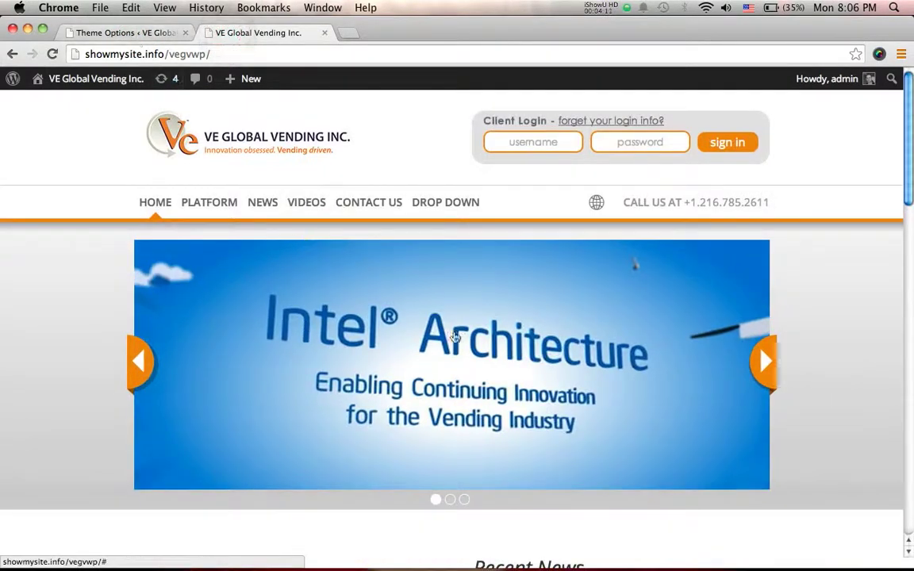
pyautogui.click(446, 501)
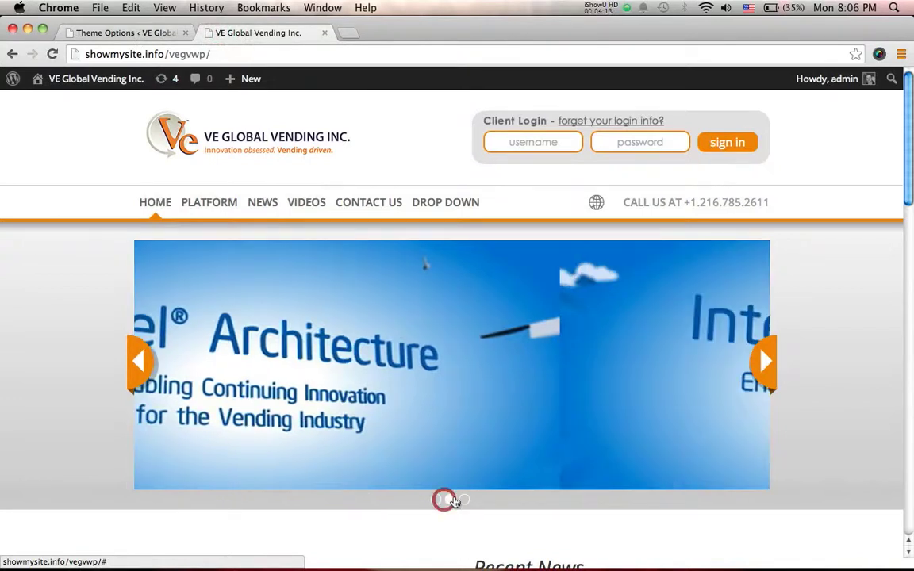
# - Show the third slide on the live home page and set the homepage slider effect to vertical slide in the theme options
pyautogui.click(464, 500)
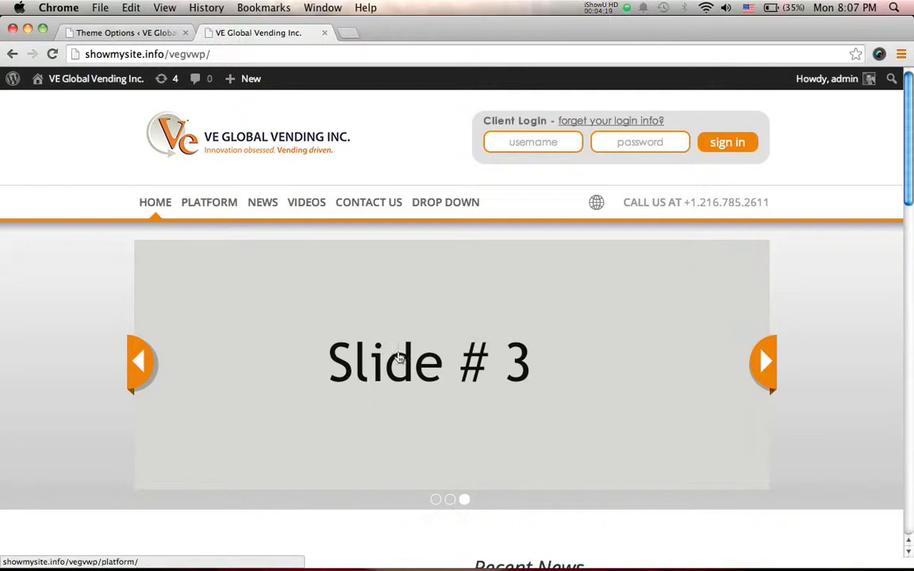
pyautogui.click(118, 34)
pyautogui.scroll(-2, 287, 316)
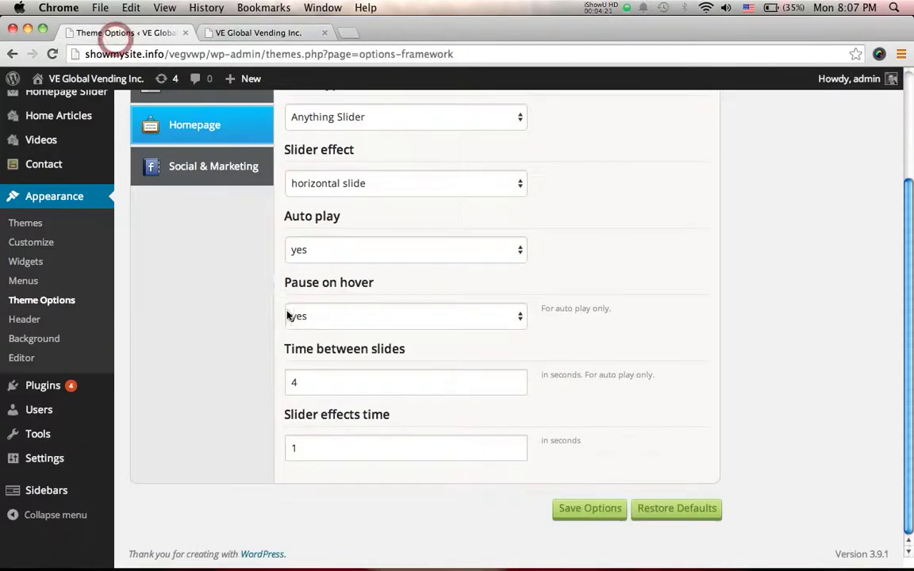
pyautogui.scroll(3, 310, 369)
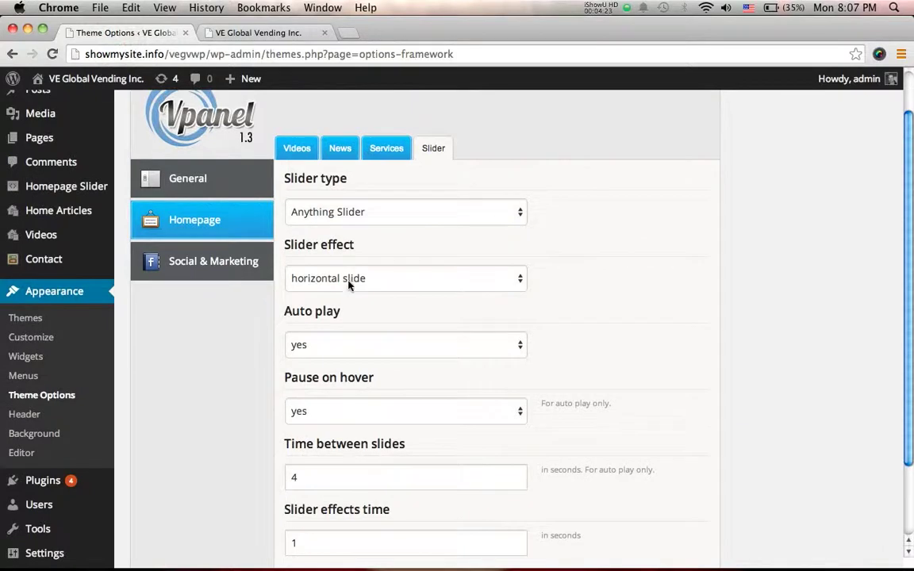
pyautogui.click(351, 283)
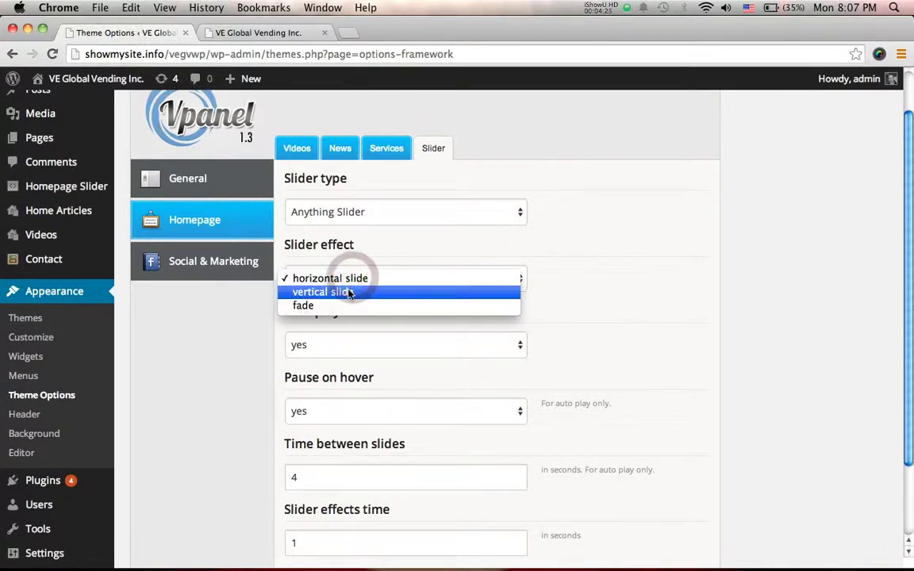
pyautogui.click(350, 292)
# - Review the homepage slider's auto play, pause on hover, time between slides and slider effects time settings
pyautogui.scroll(-1, 347, 296)
pyautogui.scroll(-1, 348, 293)
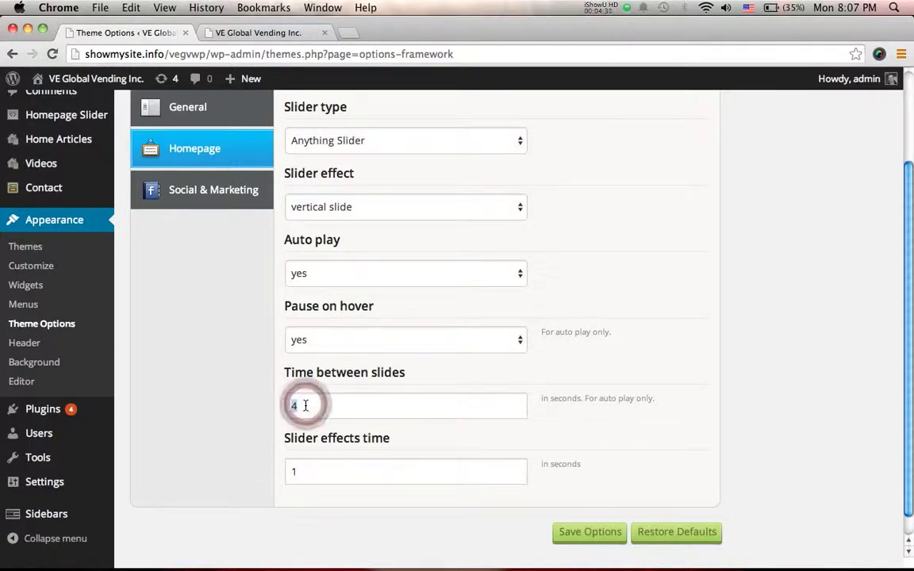
pyautogui.scroll(2, 500, 347)
pyautogui.scroll(-1, 550, 369)
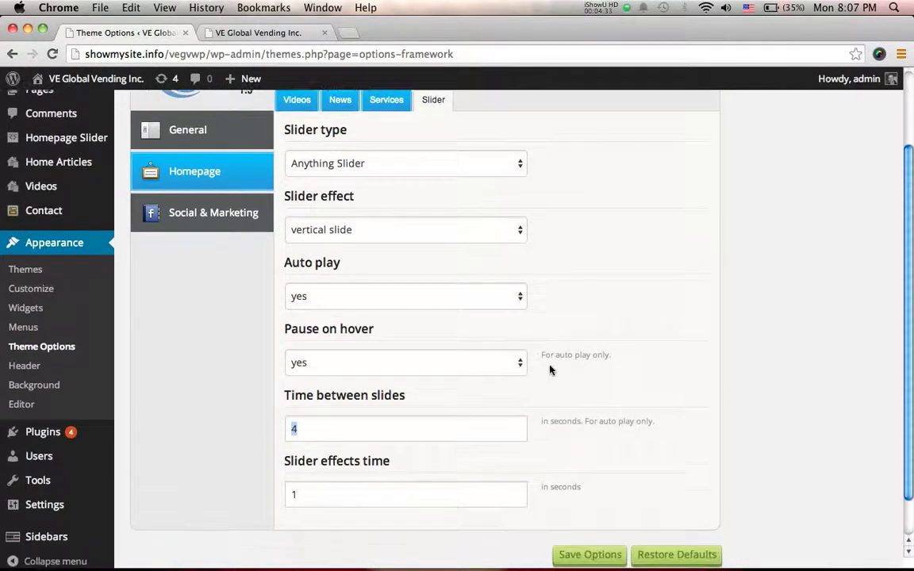
# - View the Social & Marketing options and compare their URL fields with the social icons in the live home page's footer
pyautogui.scroll(2, 393, 315)
pyautogui.click(209, 283)
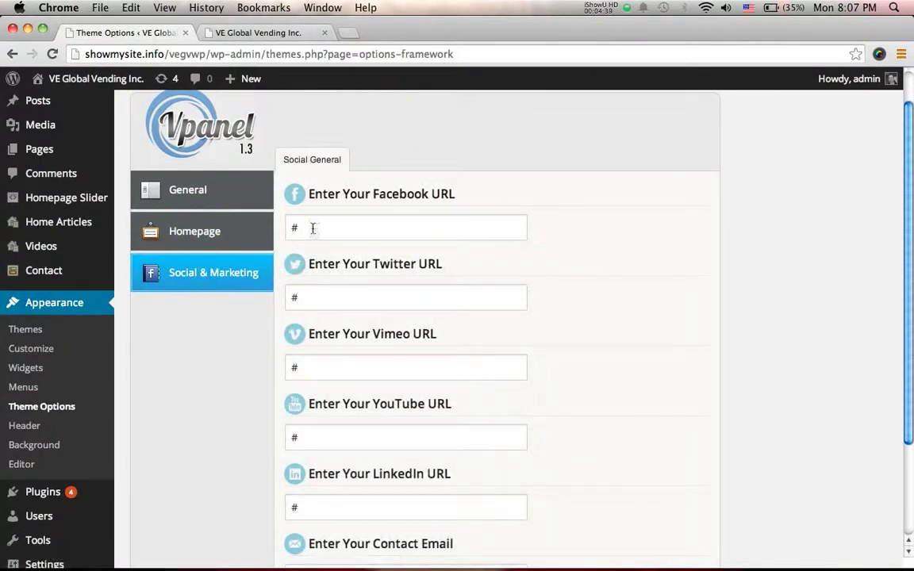
pyautogui.scroll(-3, 313, 228)
pyautogui.click(244, 35)
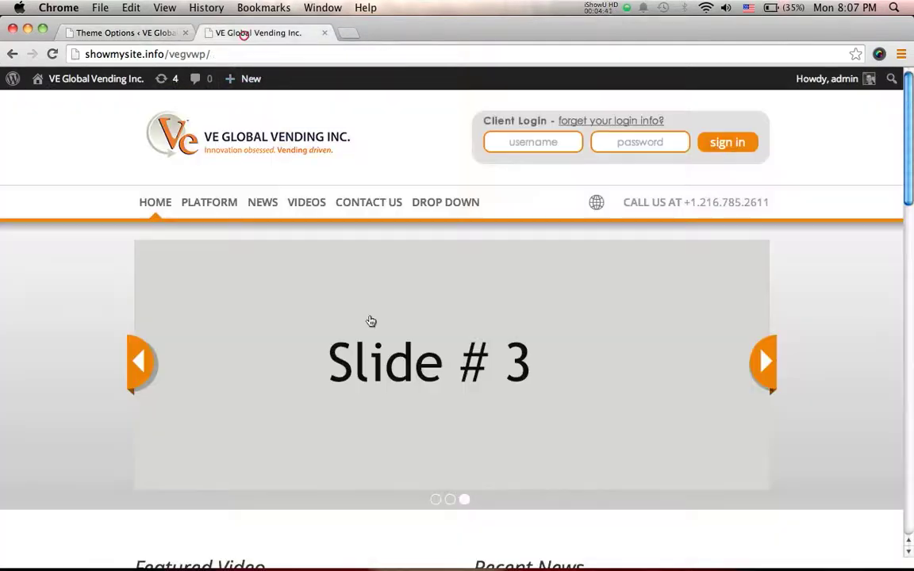
pyautogui.scroll(-10, 365, 314)
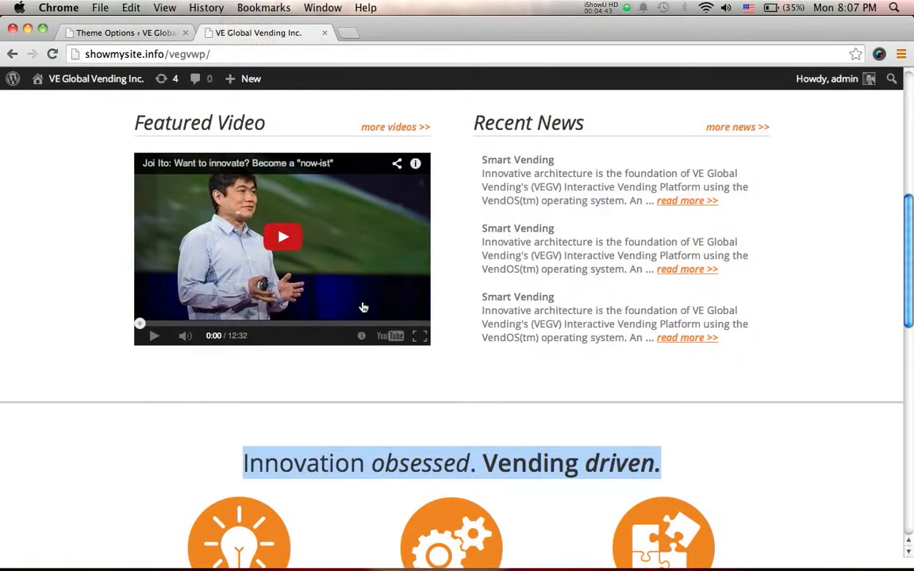
pyautogui.scroll(-10, 363, 307)
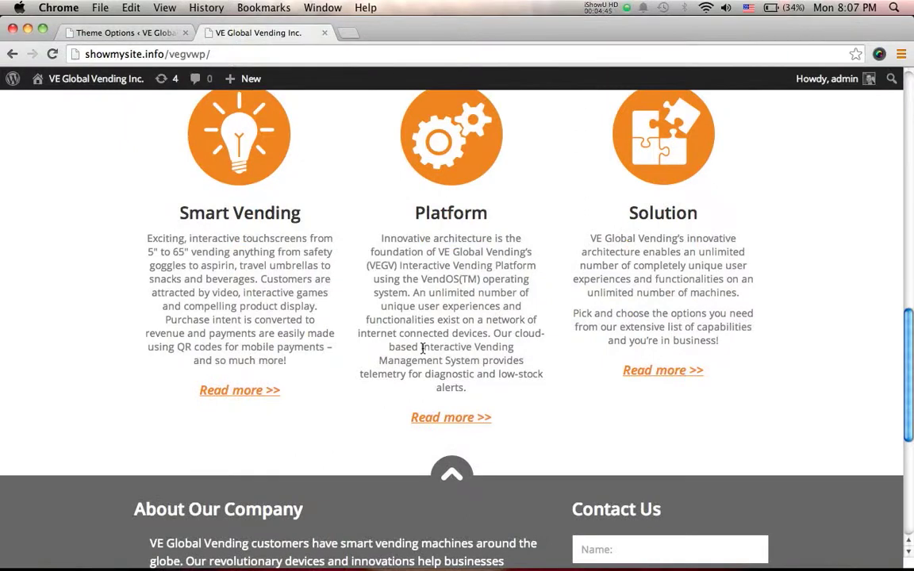
pyautogui.scroll(-8, 627, 353)
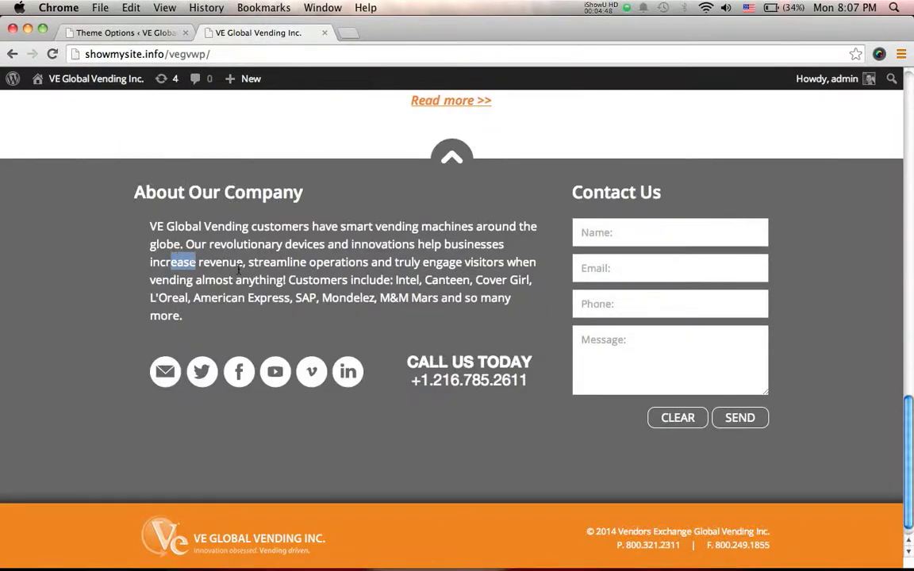
pyautogui.moveTo(238, 269); pyautogui.dragTo(169, 379)
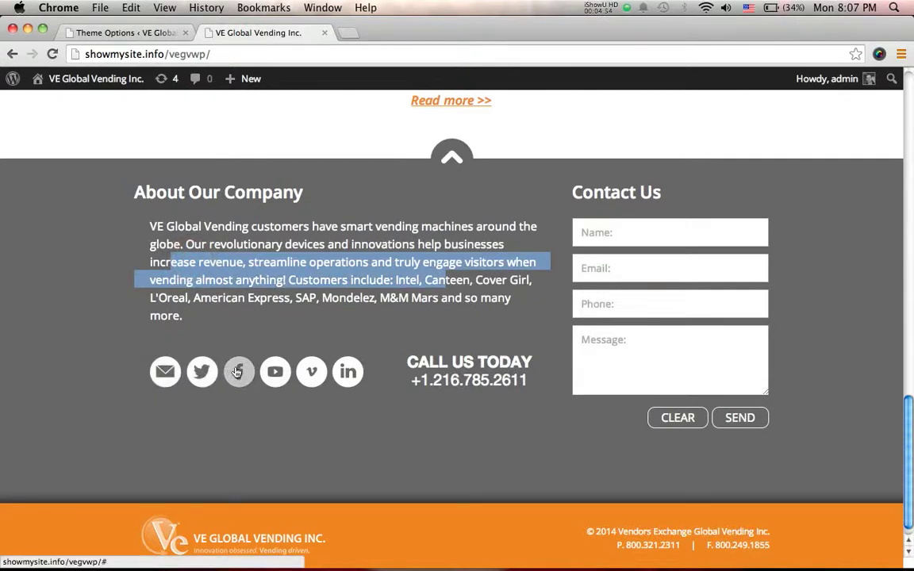
# - Review the social network URL and contact email fields in the theme options, including the save and restore choices below them
pyautogui.click(155, 32)
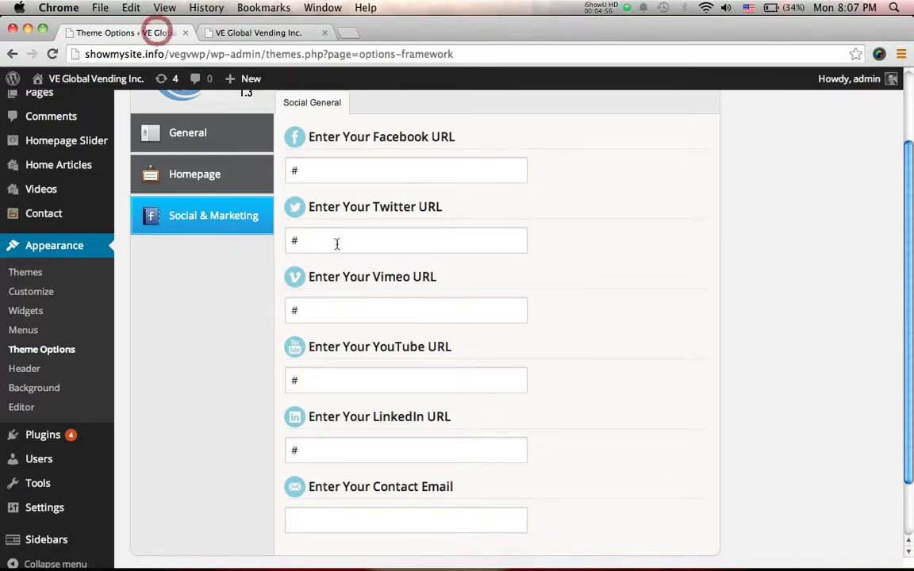
pyautogui.scroll(-2, 347, 275)
pyautogui.scroll(4, 694, 358)
pyautogui.scroll(-4, 616, 313)
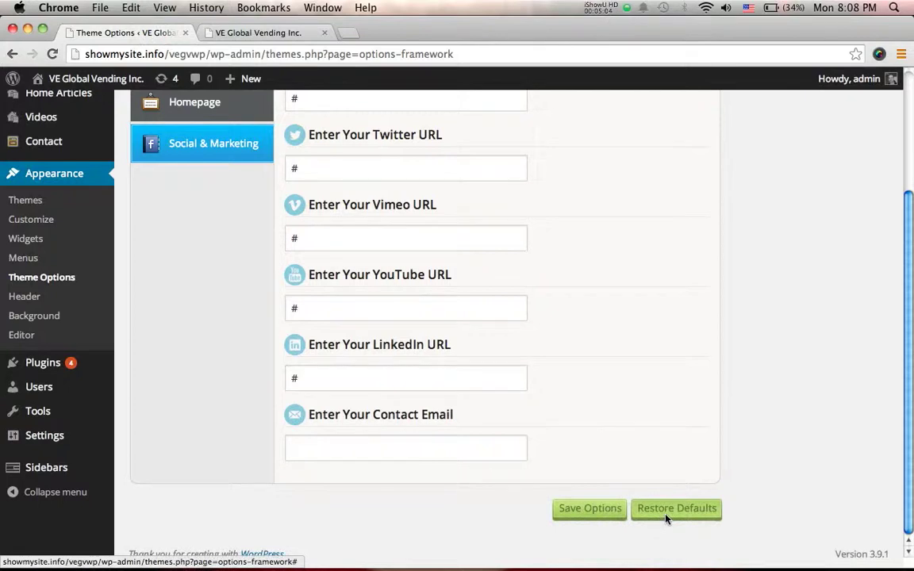
pyautogui.scroll(3, 635, 477)
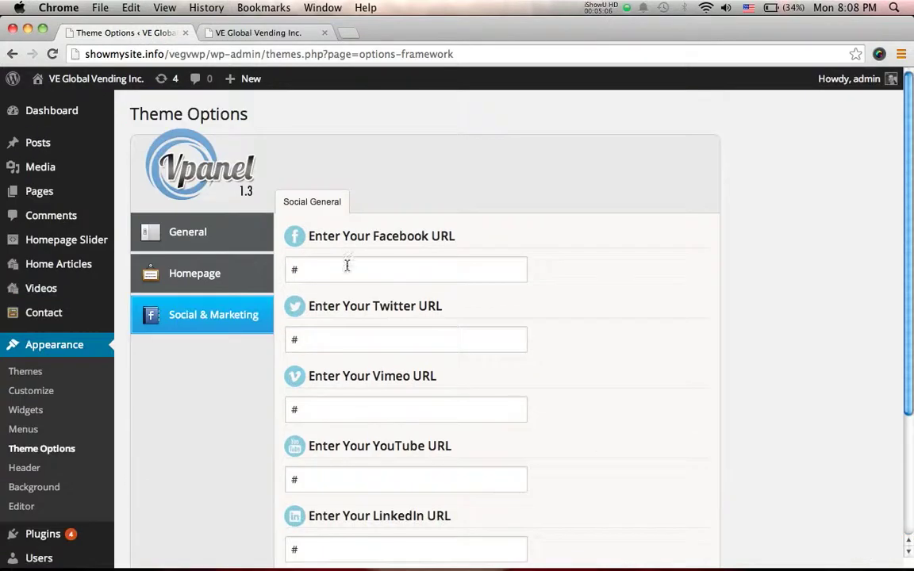
# - Revisit the Homepage, Social & Marketing and General sections of the theme options
pyautogui.click(213, 275)
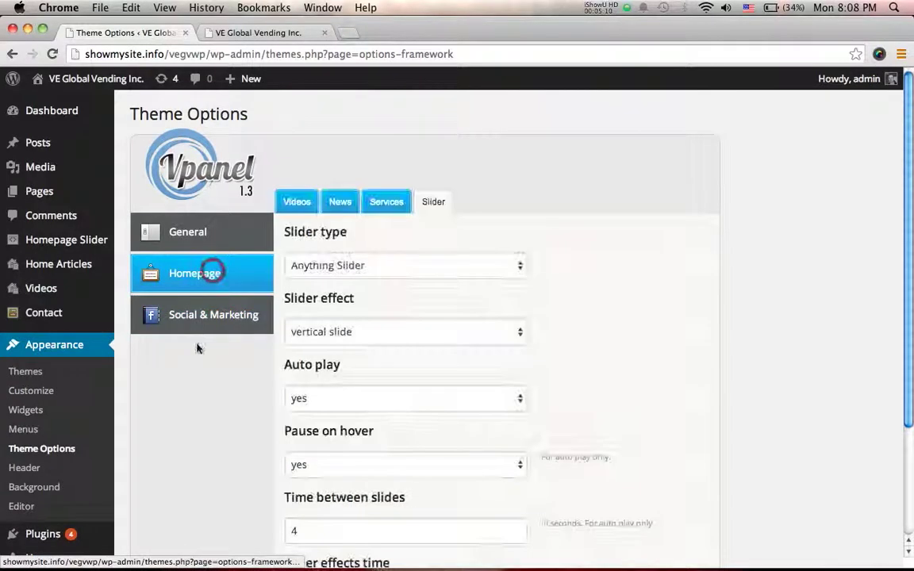
pyautogui.click(199, 321)
pyautogui.scroll(-3, 399, 308)
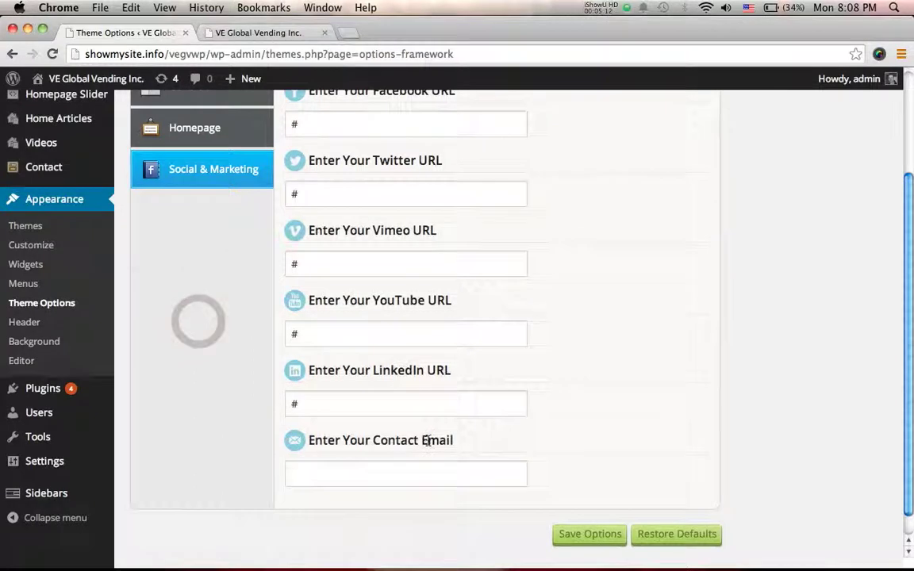
pyautogui.scroll(3, 373, 346)
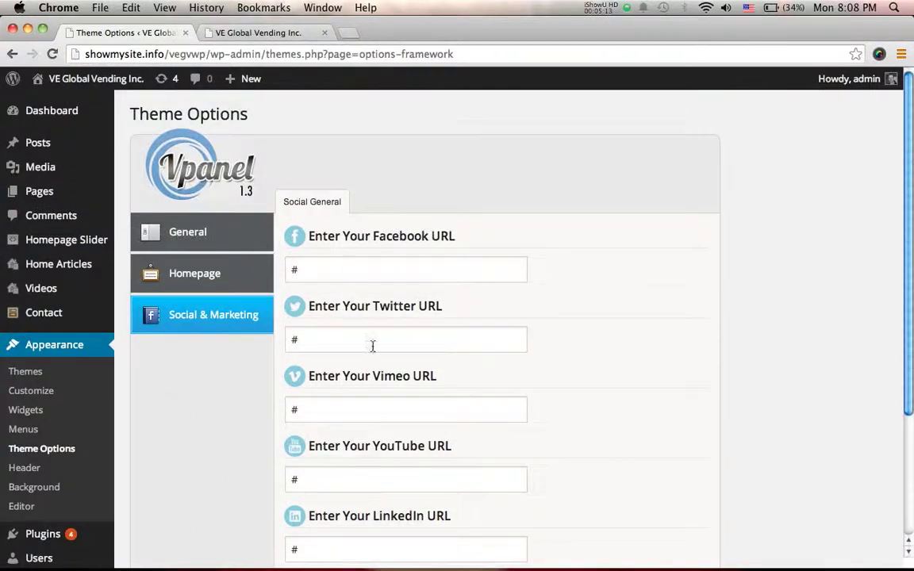
pyautogui.click(191, 231)
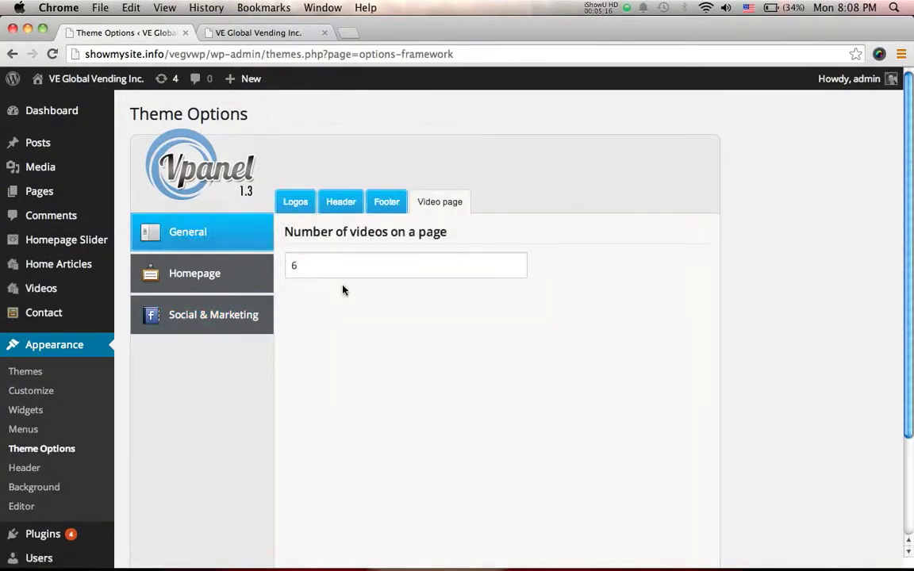